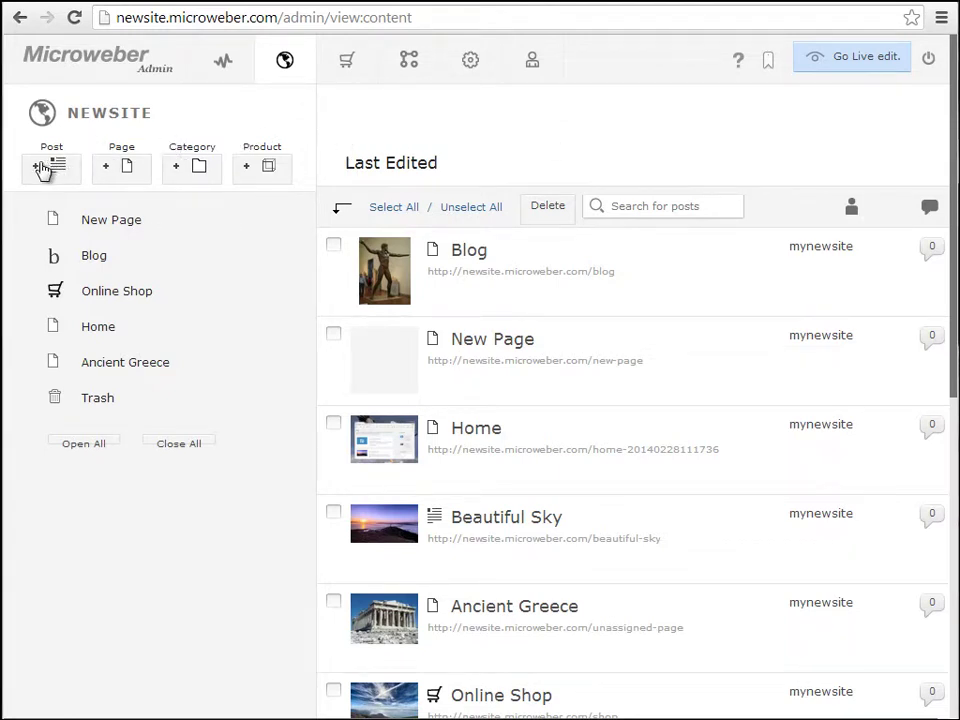
Step: Create an unpublished blog post titled 'Working in Live Edit' and open it in Live Edit
left_click(38, 172)
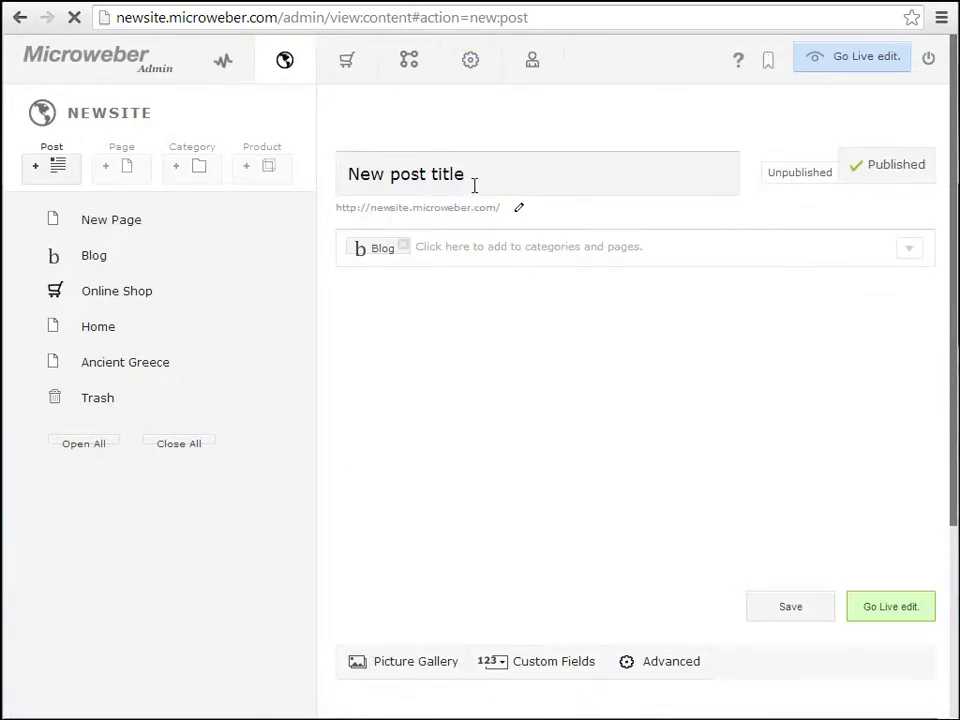
left_click(474, 184)
type("Working in Live Edit")
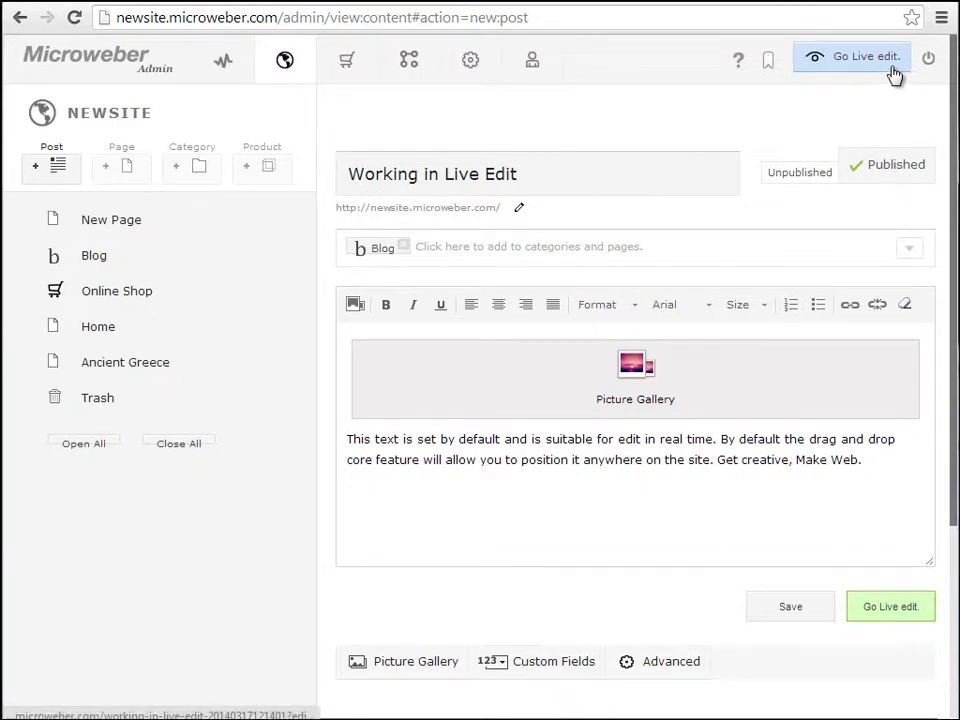
left_click(827, 76)
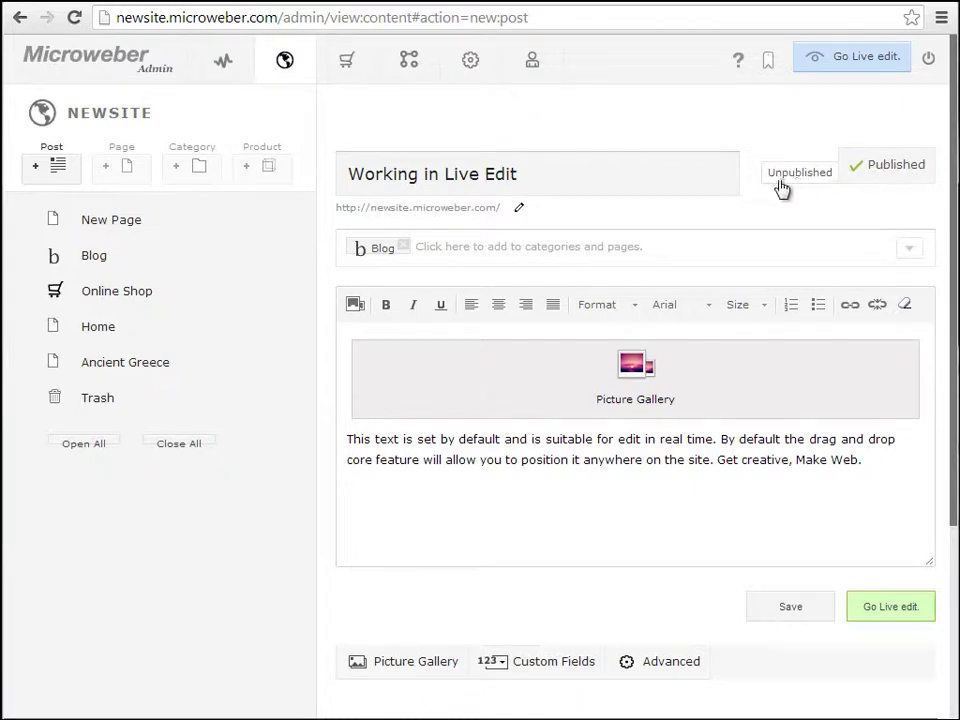
left_click(812, 187)
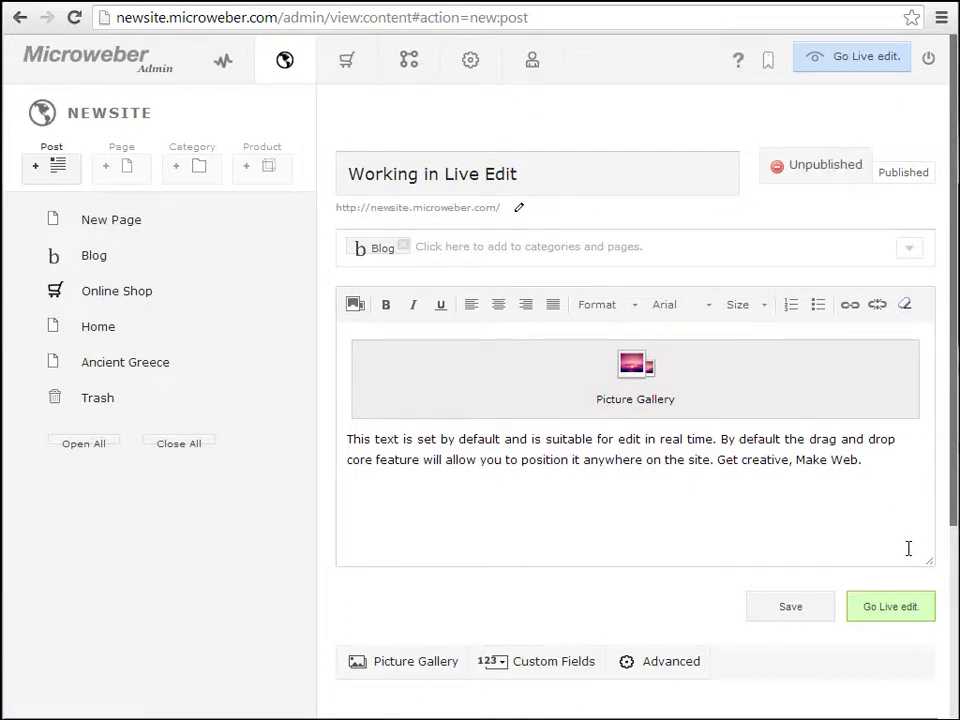
left_click(913, 606)
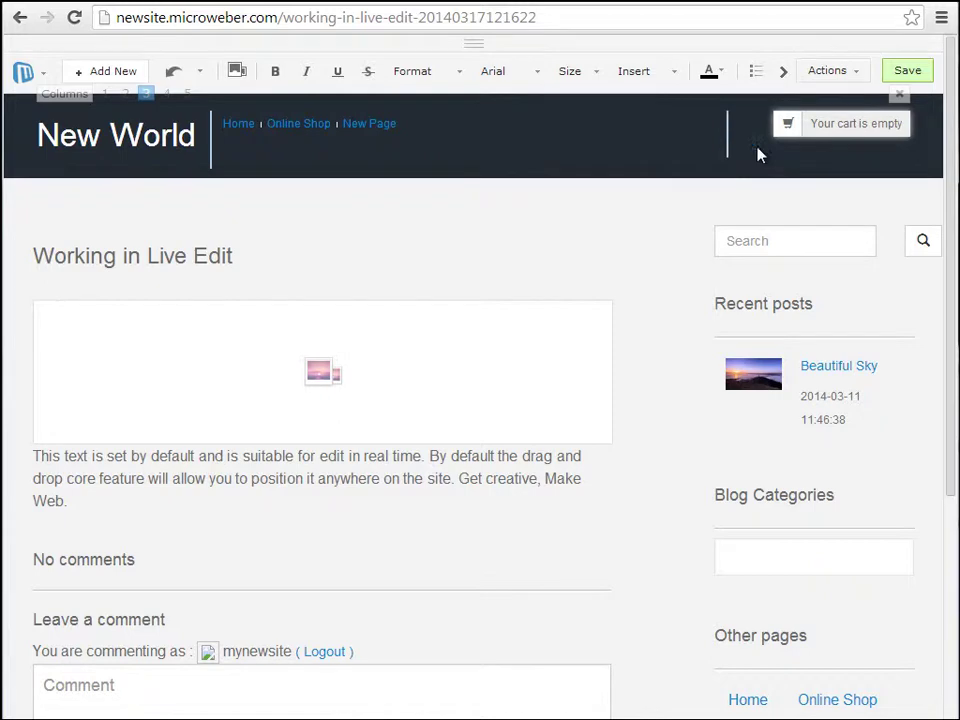
mouse_move(776, 124)
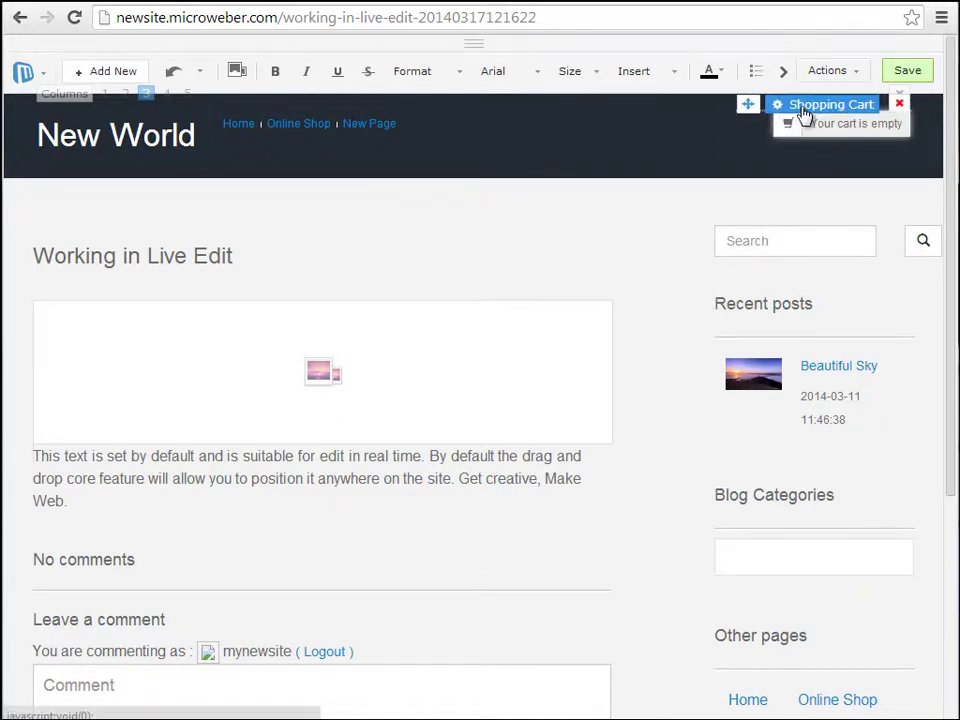
mouse_move(766, 306)
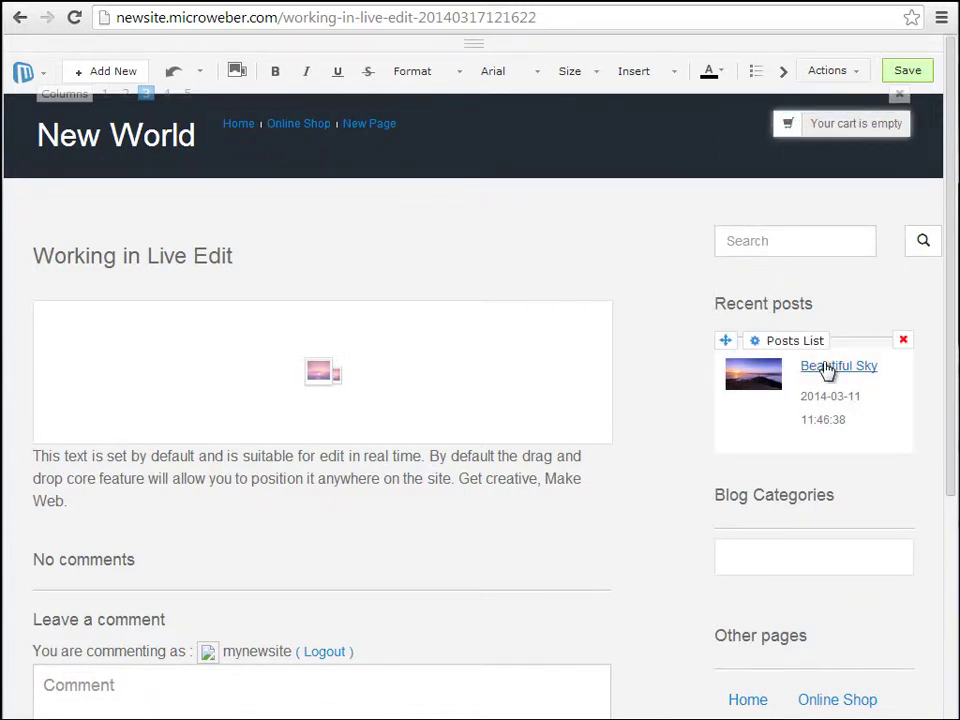
mouse_move(505, 342)
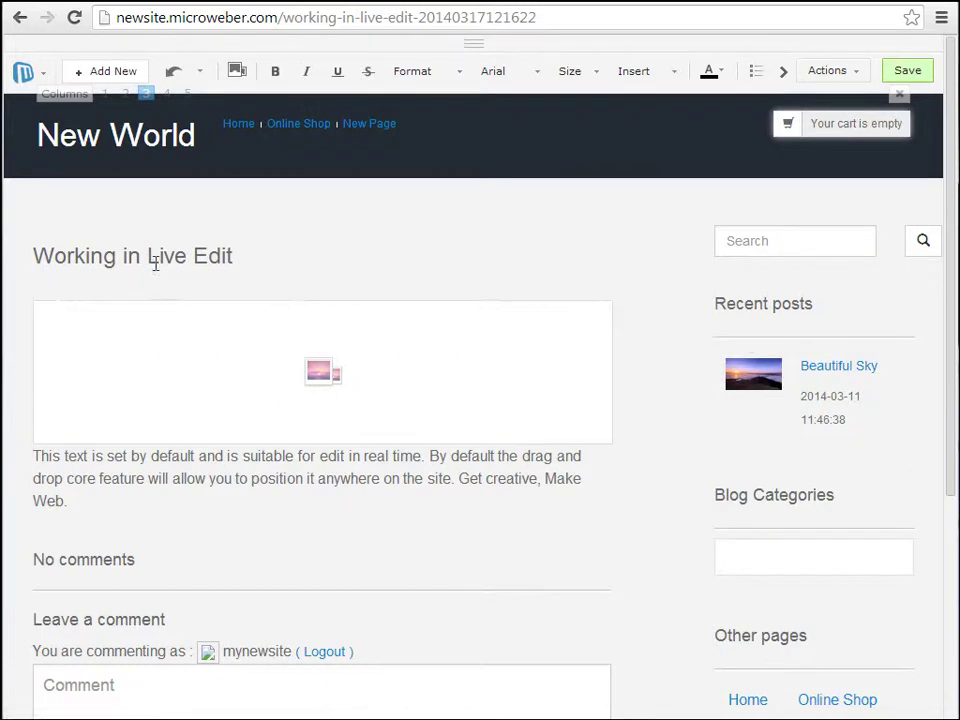
scroll(150, 280, "down", 4)
scroll(155, 305, "up", 2)
scroll(155, 305, "up", 2)
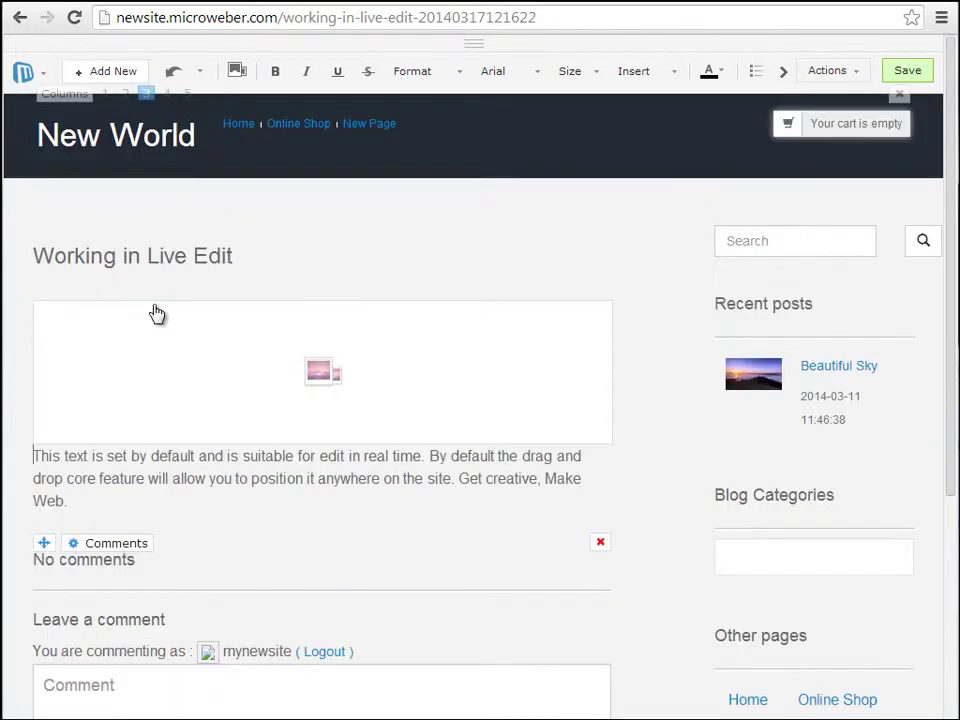
Step: Append '!' to the post title so it reads 'Working in Live Edit!'
left_click(236, 257)
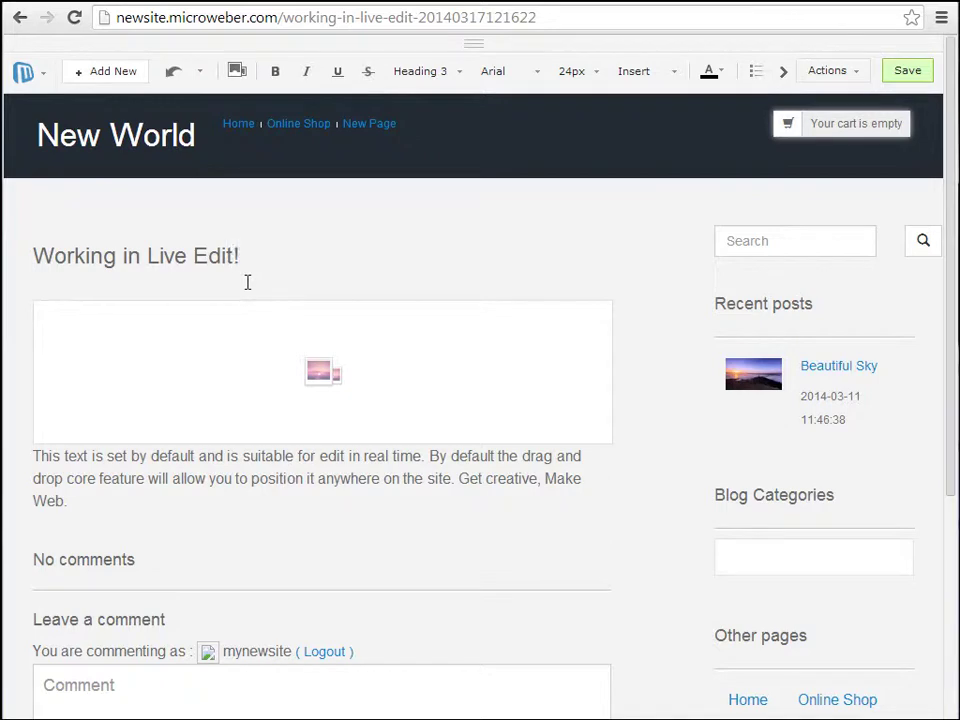
left_click(36, 457)
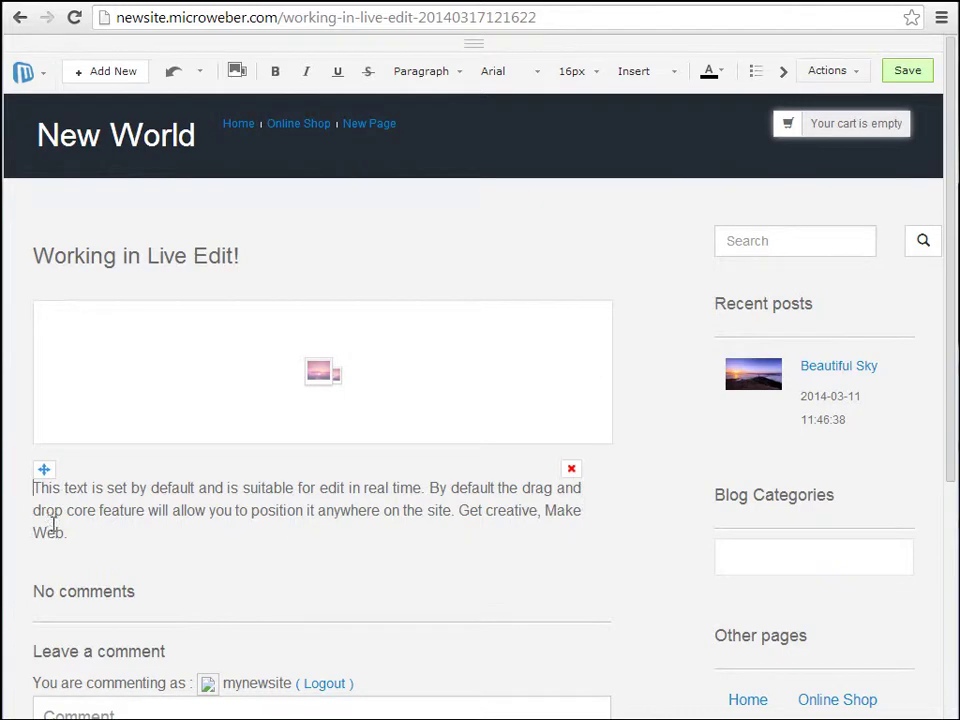
Step: Underline the body's first sentence and set it to size 20
left_click_drag(36, 489, 428, 490)
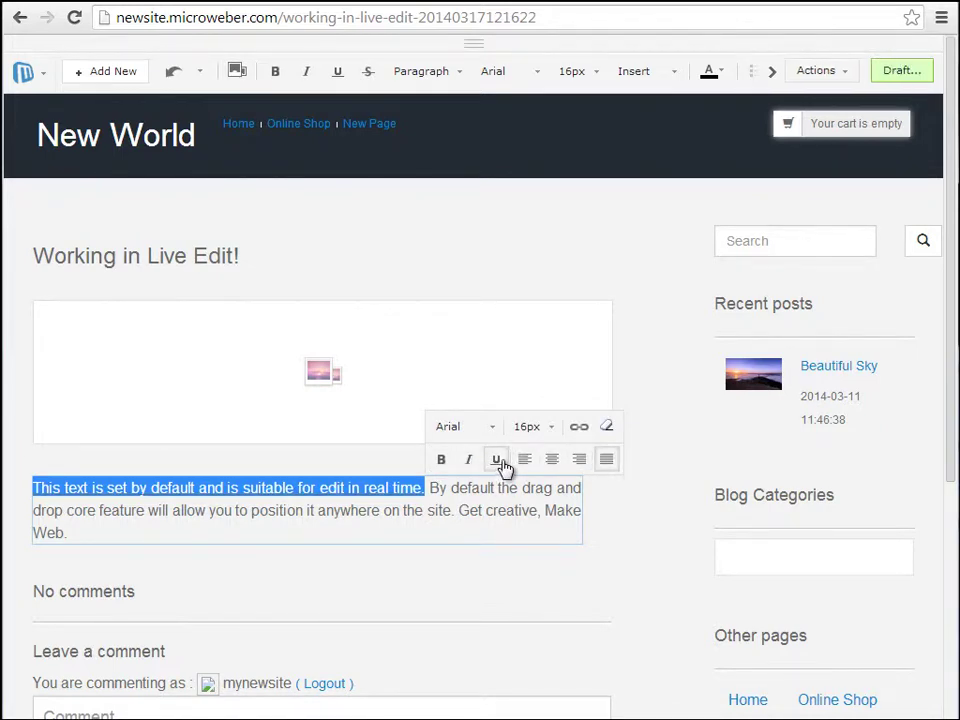
left_click(529, 428)
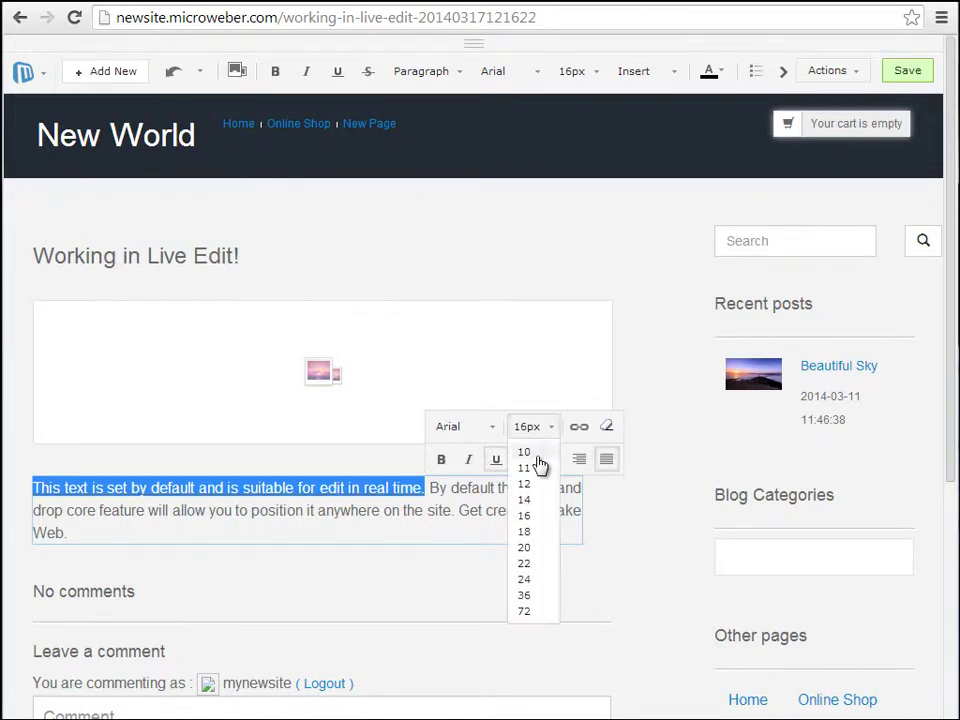
left_click(538, 549)
left_click(411, 510)
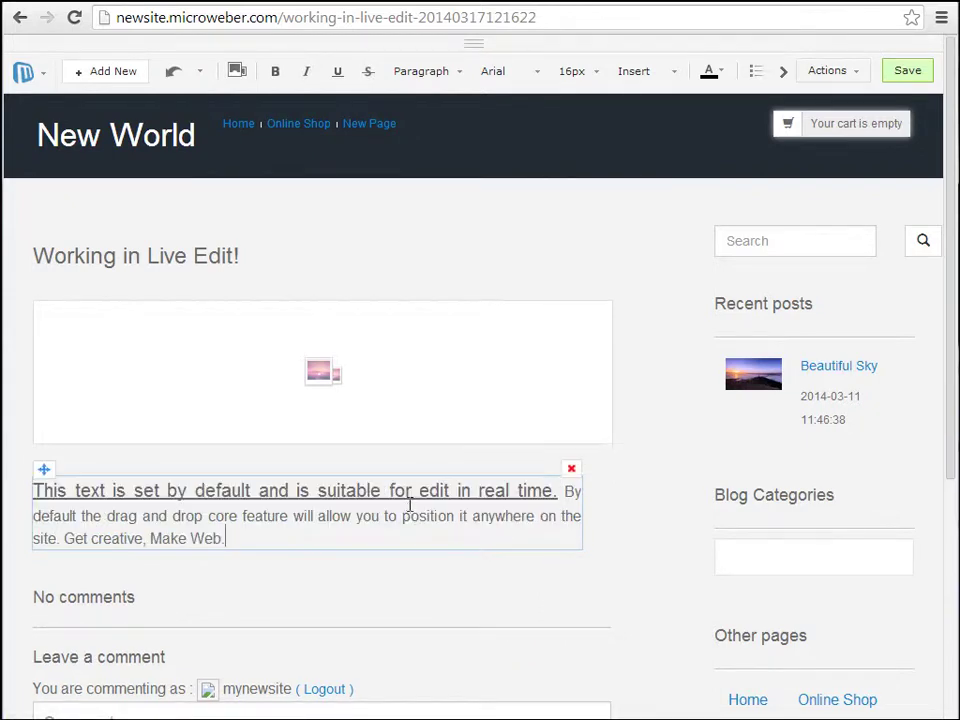
Step: Make the remaining body sentences bold at 20px
left_click_drag(283, 535, 553, 490)
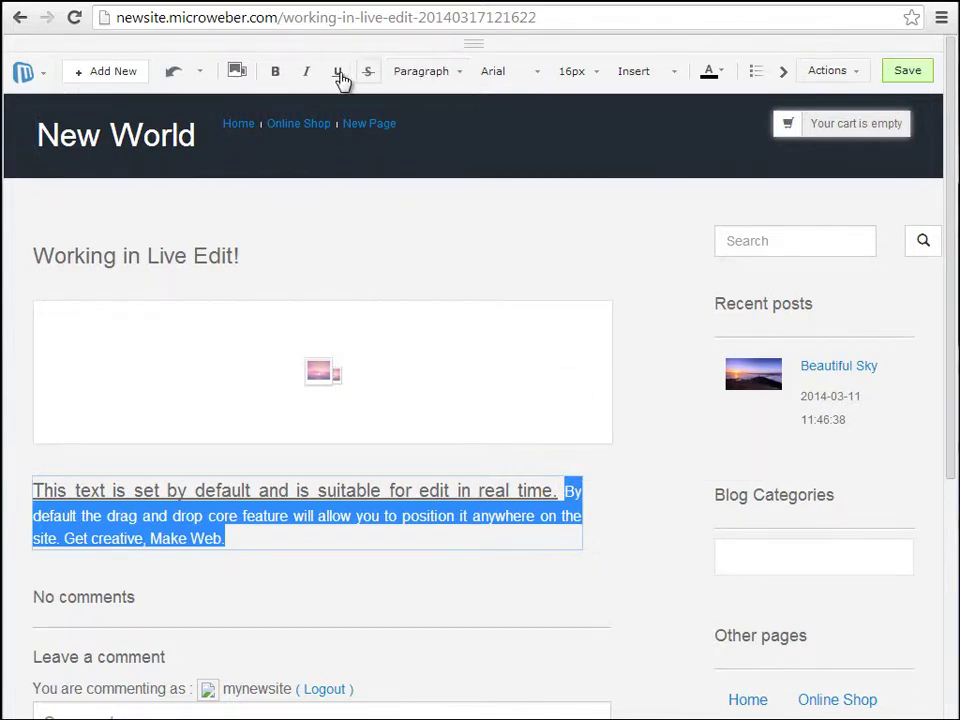
left_click(277, 78)
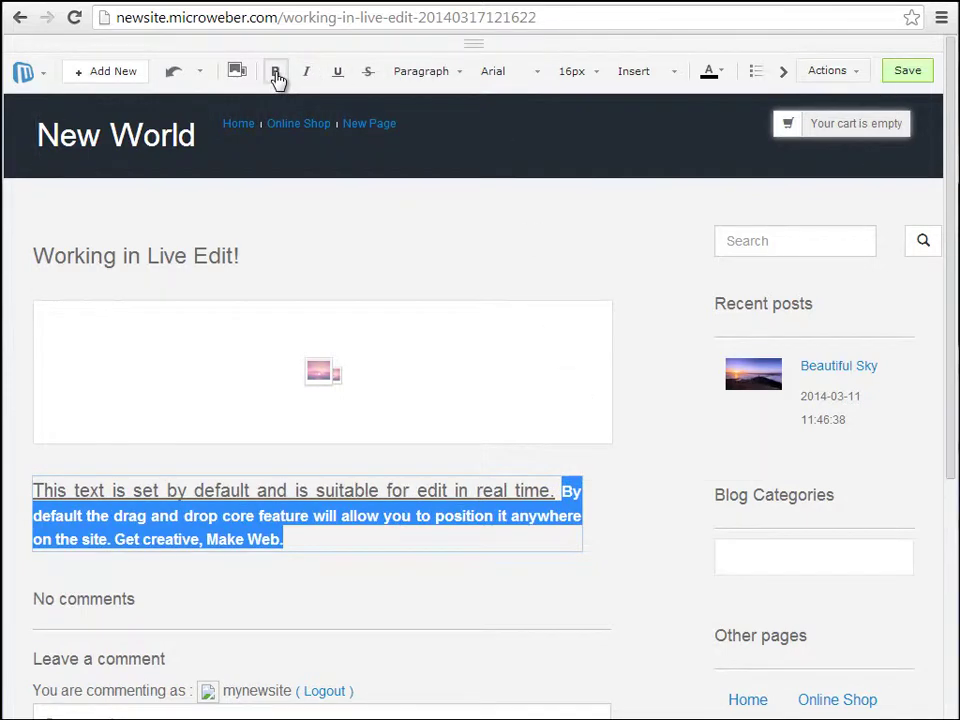
left_click(572, 72)
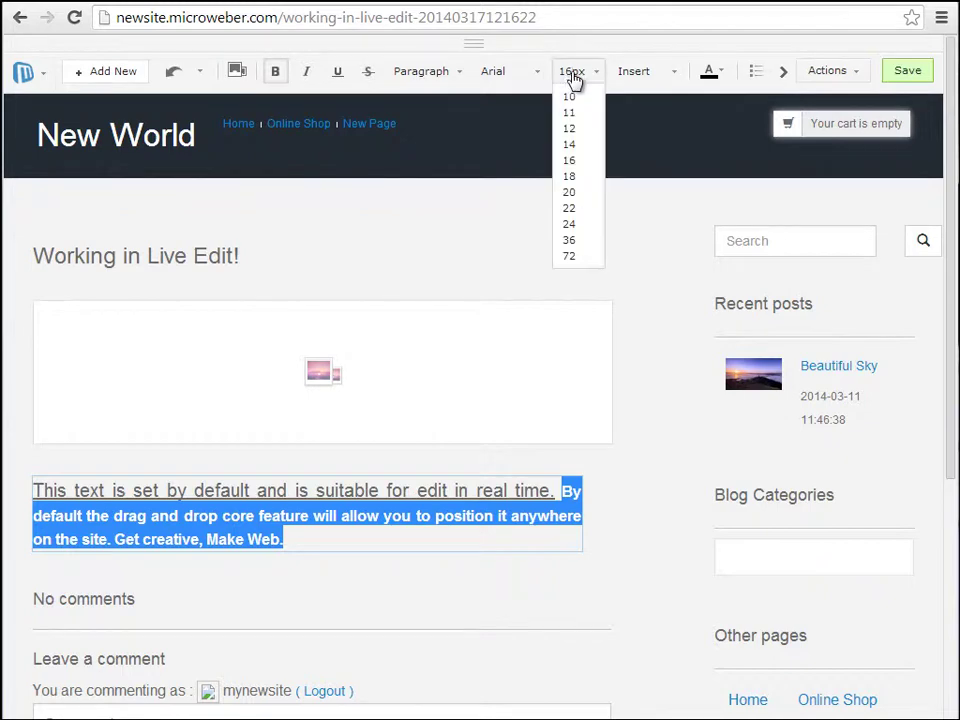
left_click(570, 193)
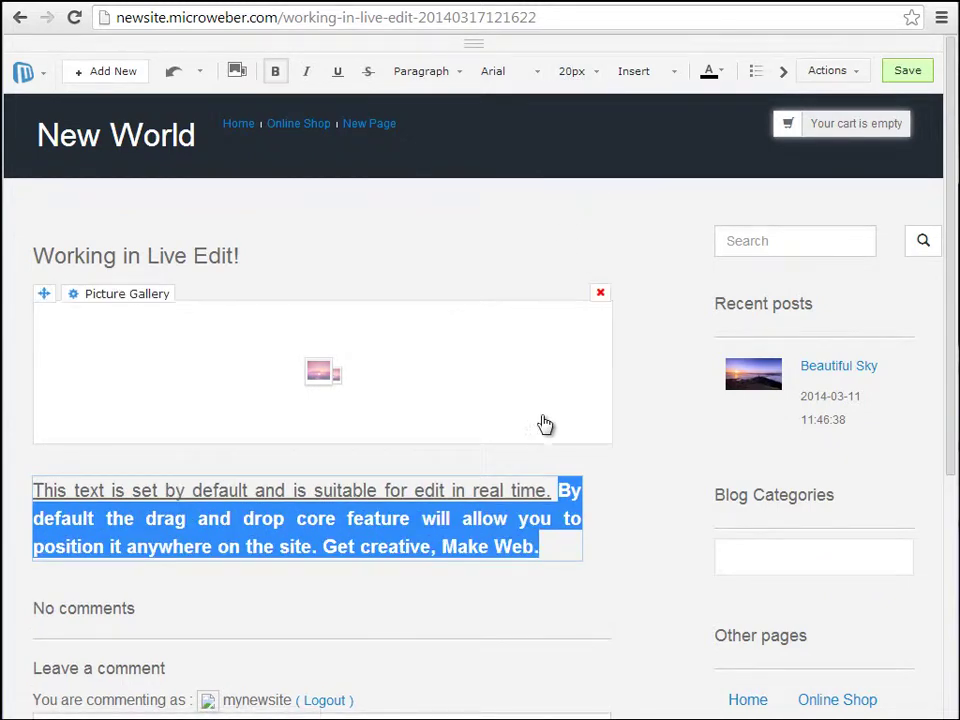
left_click(621, 540)
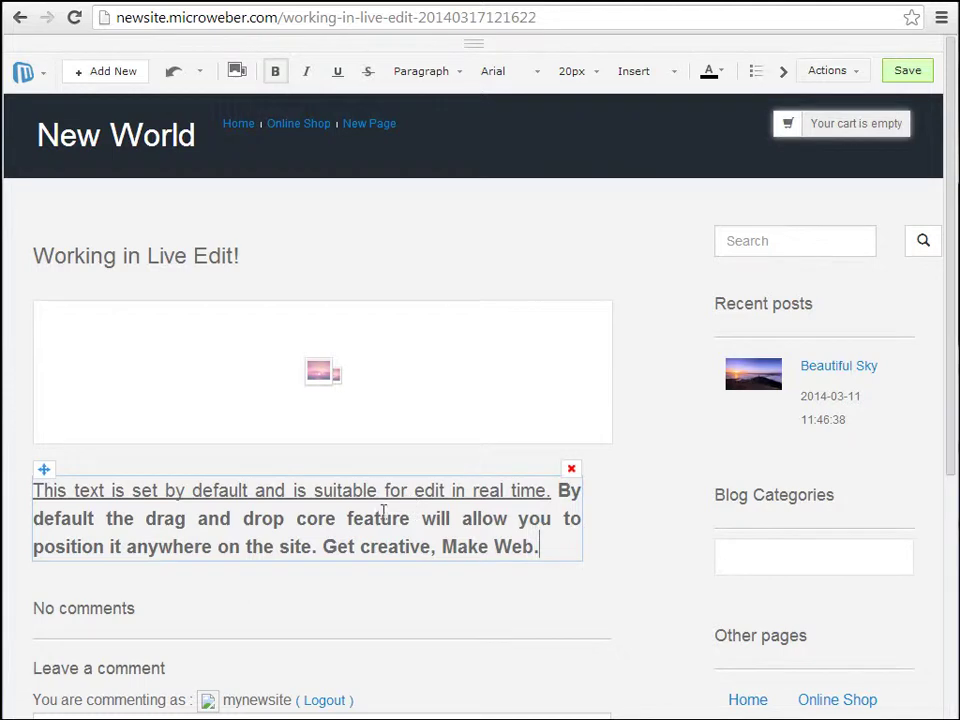
Step: Move the body text block above the gallery and back, then delete it
left_click_drag(38, 470, 36, 343)
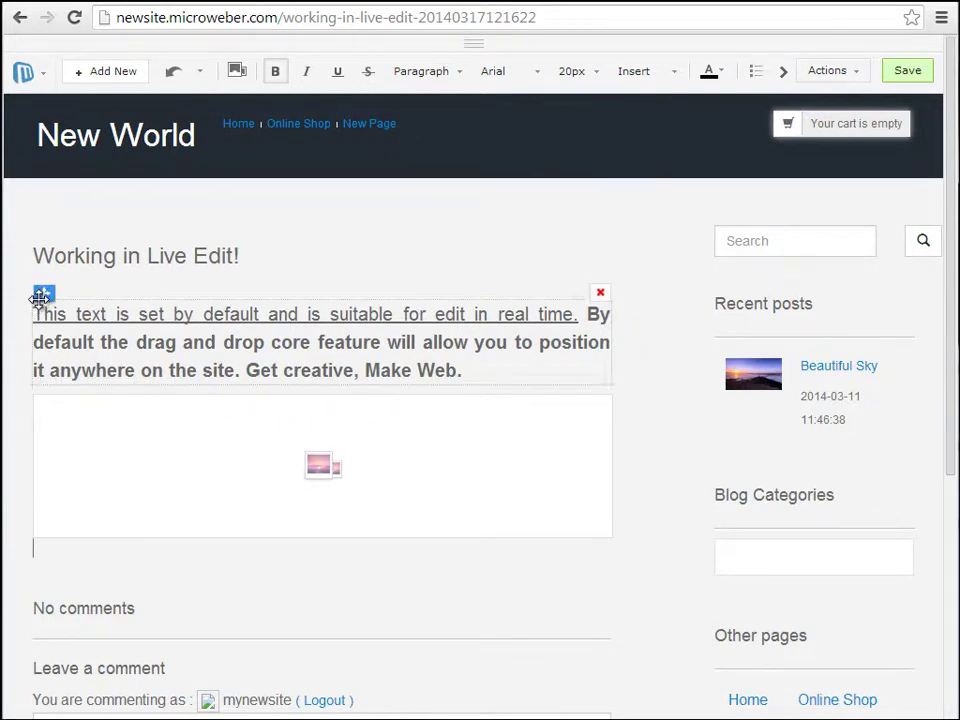
left_click_drag(40, 296, 77, 531)
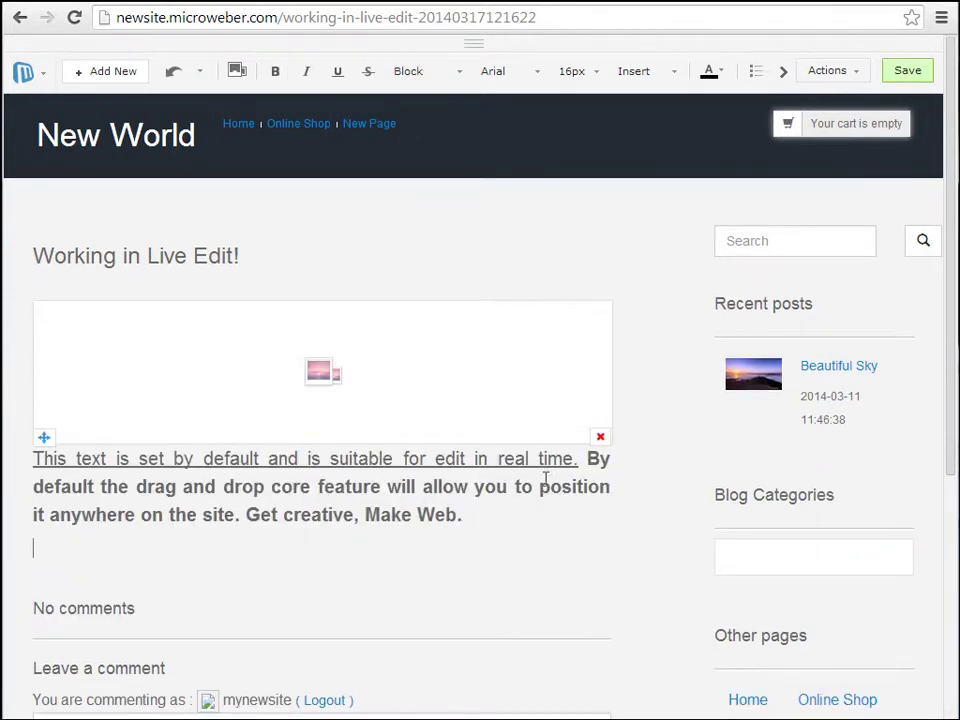
left_click(600, 438)
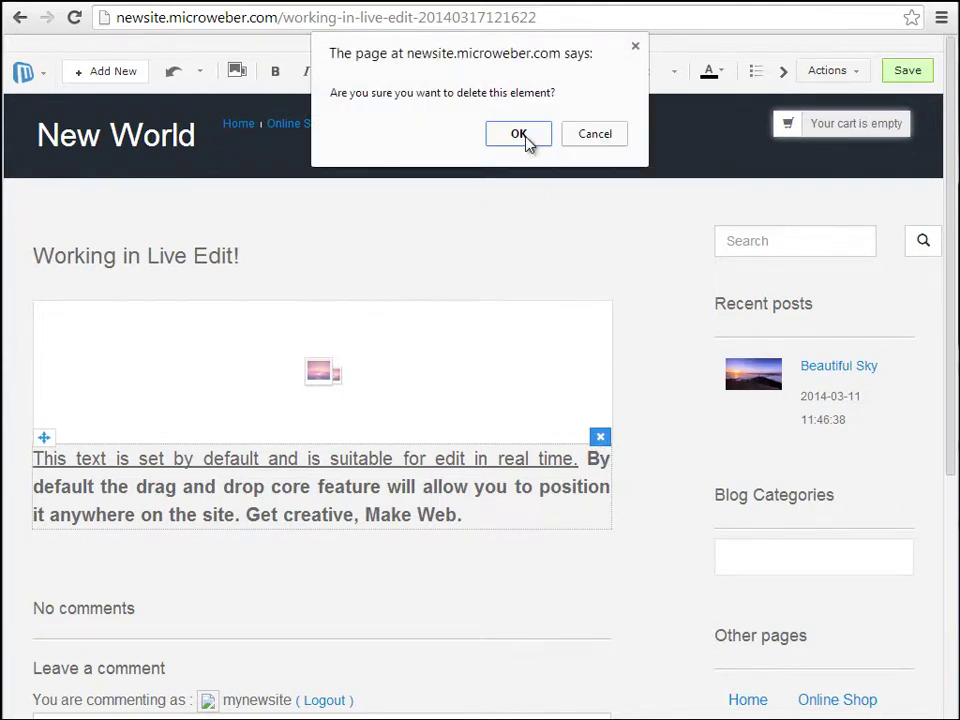
left_click(528, 139)
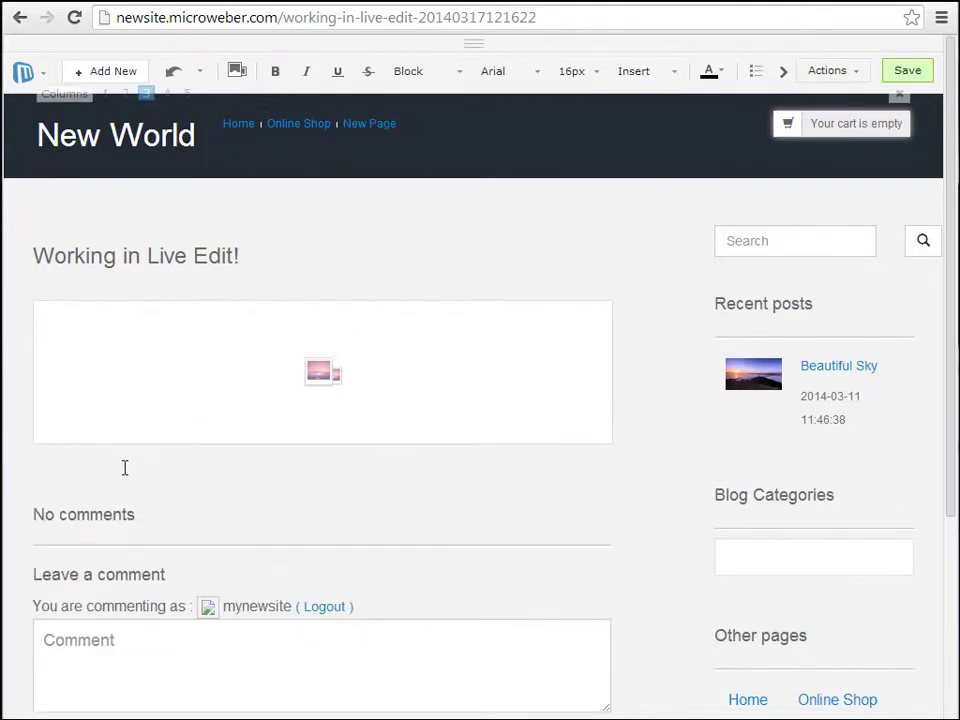
left_click(105, 475)
Step: Drop a Text module with default sample text below the picture gallery block
left_click(45, 506)
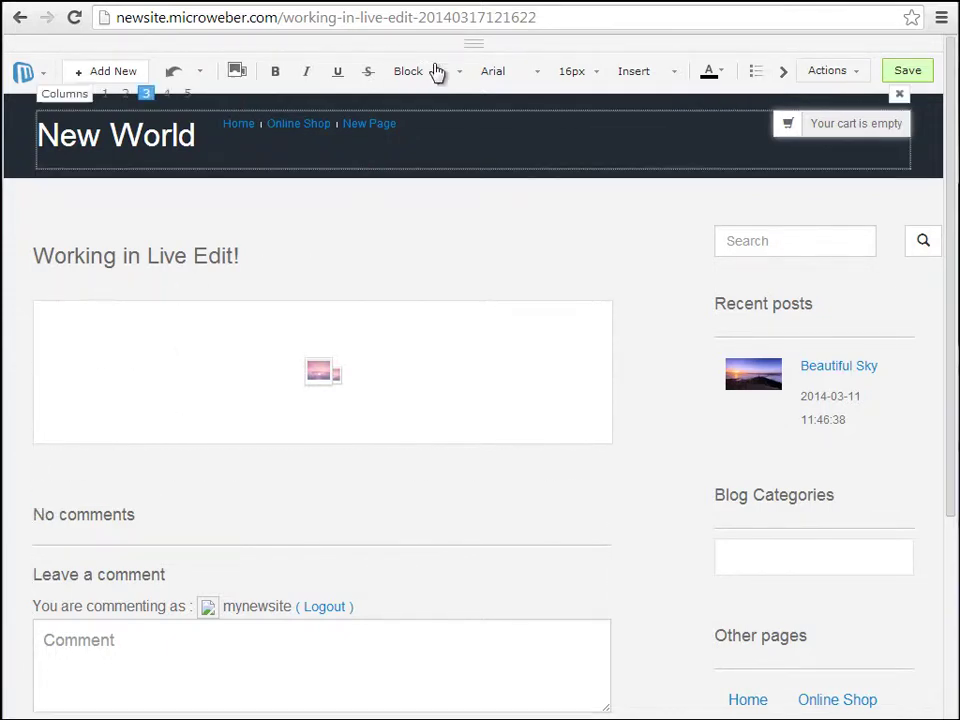
left_click(474, 50)
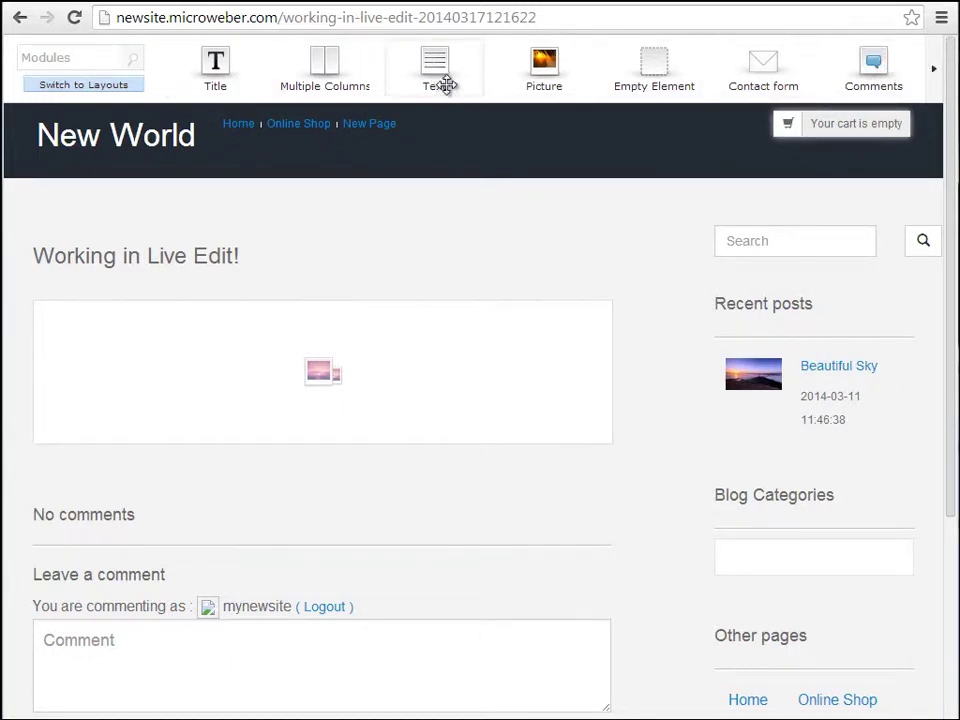
left_click_drag(422, 110, 285, 506)
scroll(255, 466, "down", 1)
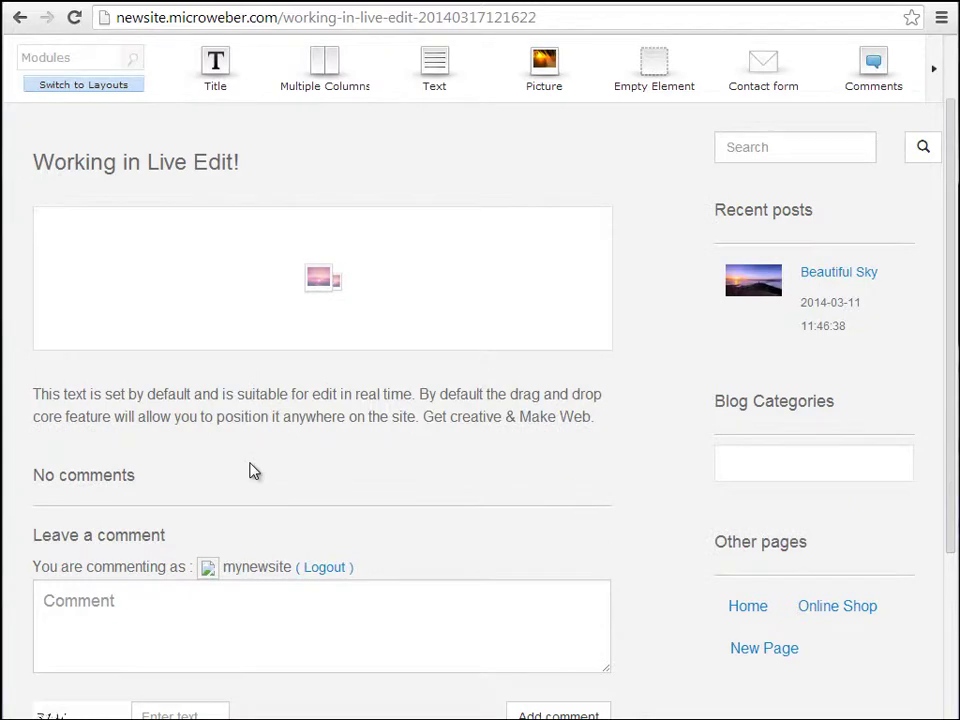
left_click(360, 418)
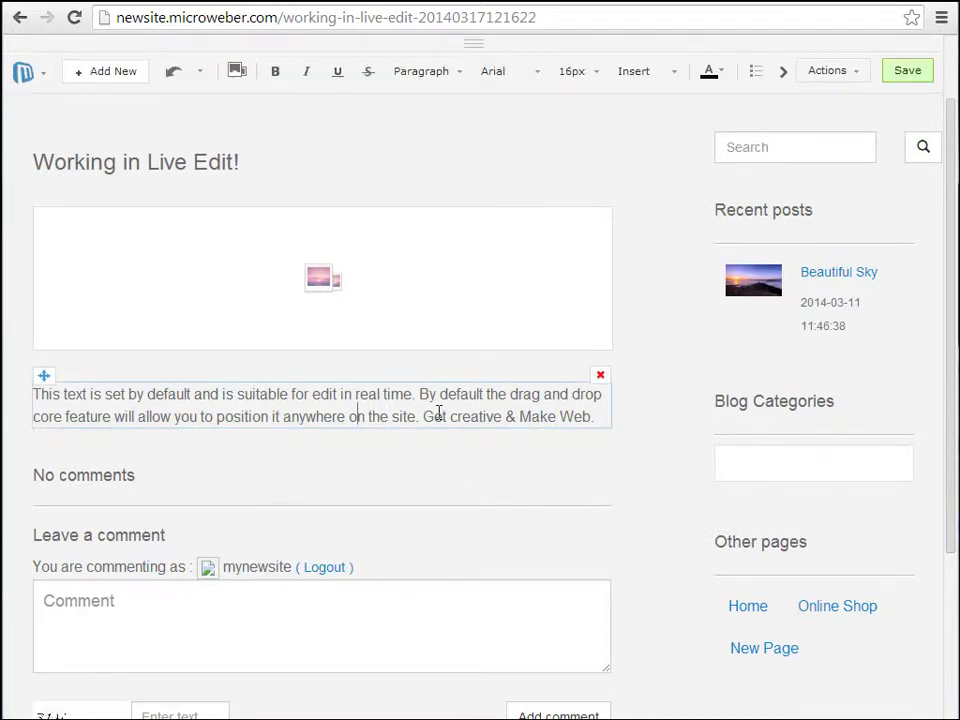
Step: Replace the new block's default sample paragraph with 'Ready.'
scroll(417, 427, "up", 1)
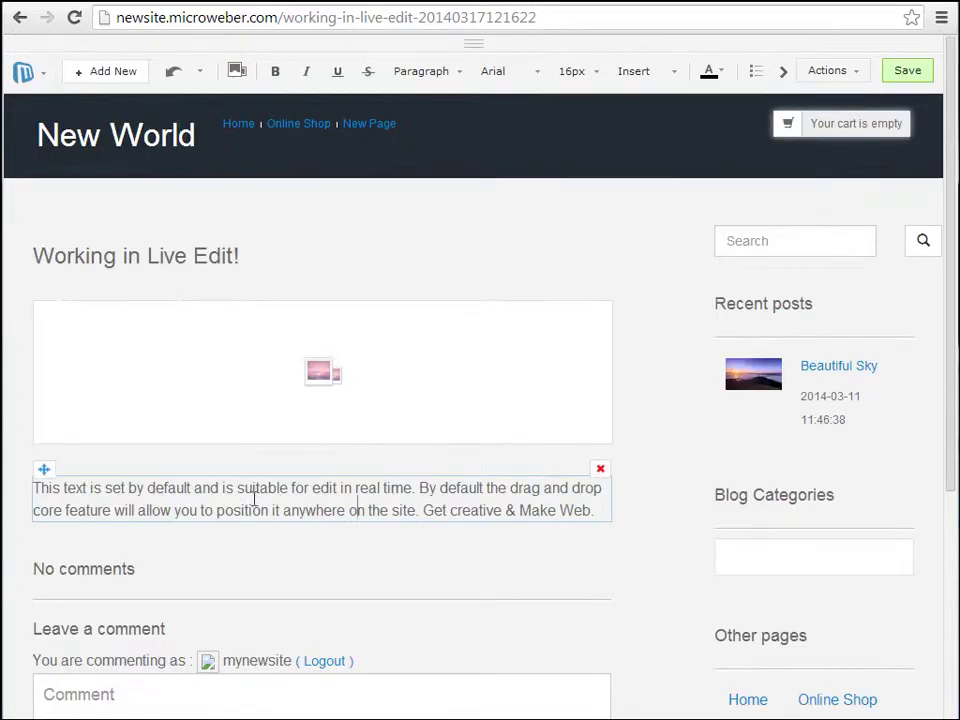
left_click_drag(597, 505, 8, 560)
type("Ready.")
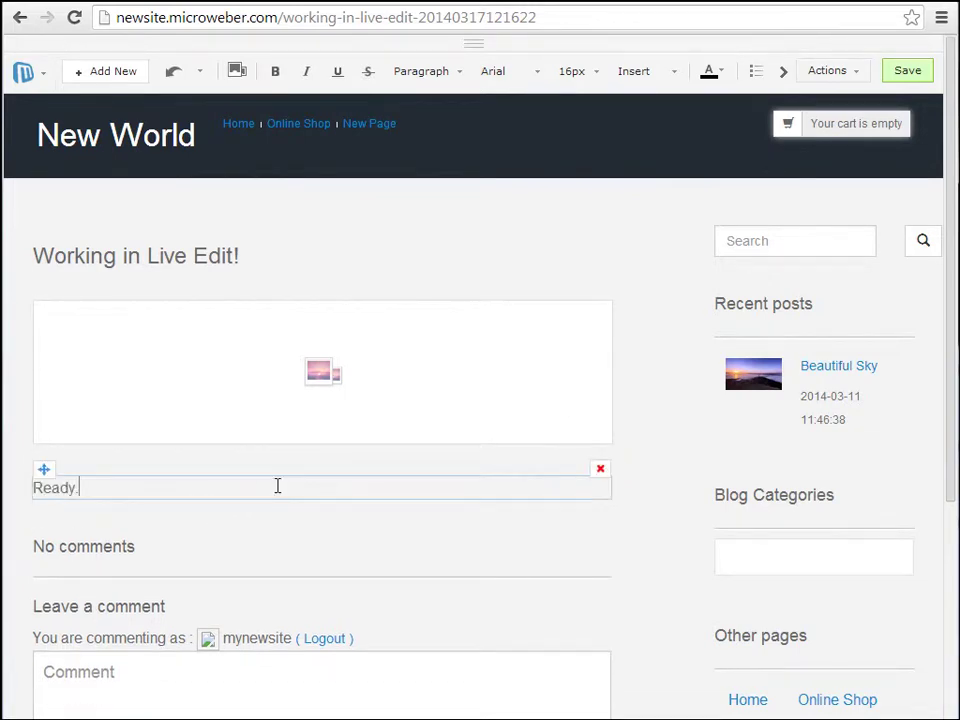
Step: Browse the Modules bar to its end and back to the maps and shop modules
left_click(482, 39)
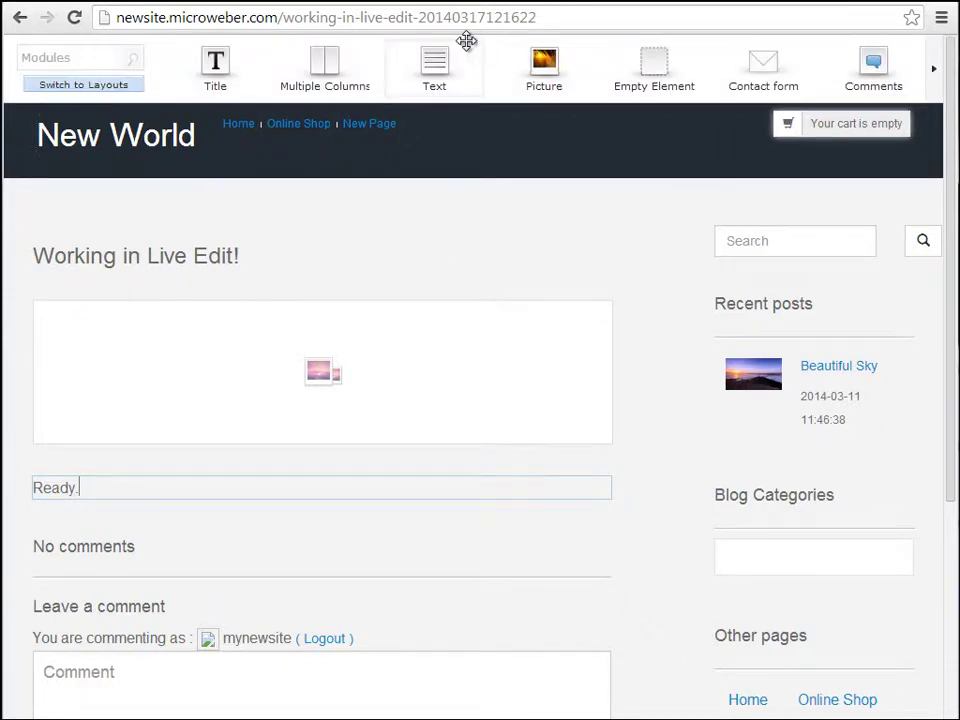
left_click(934, 85)
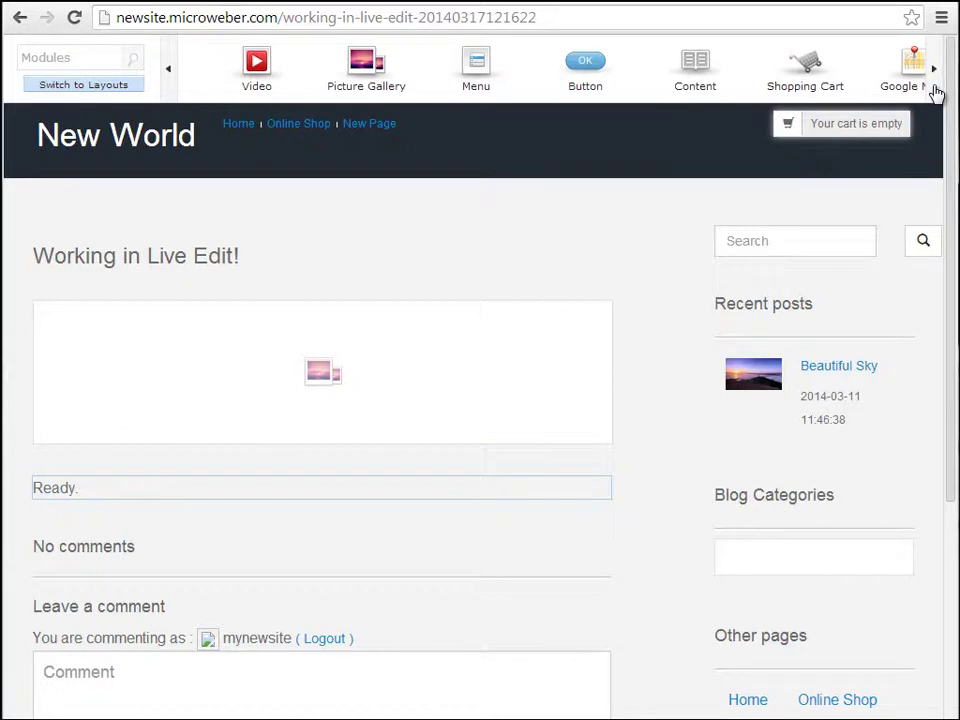
left_click(936, 92)
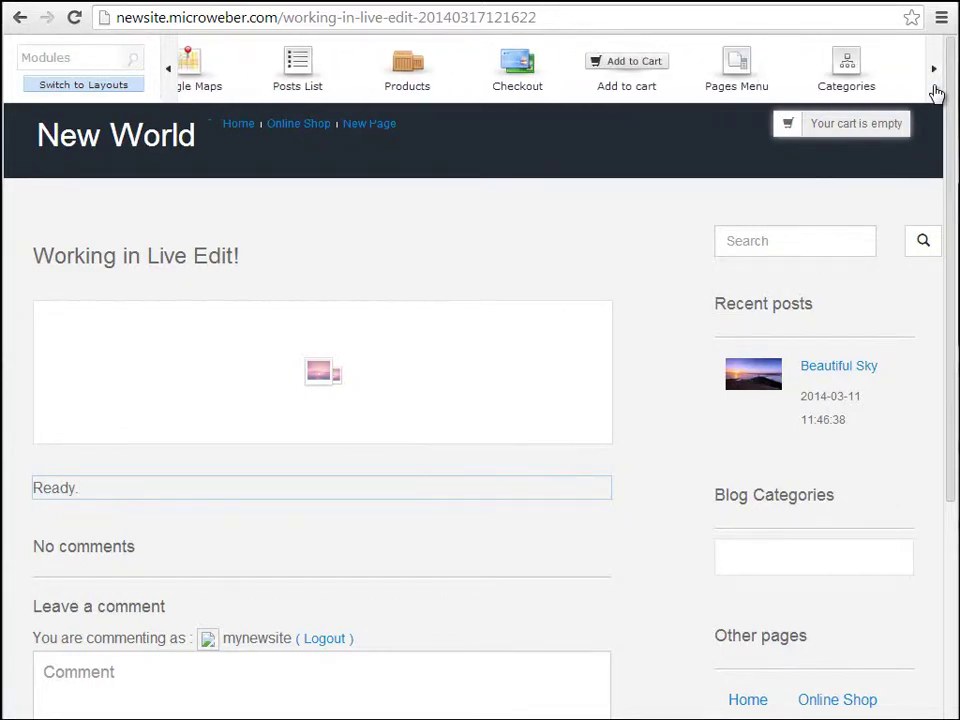
left_click(936, 92)
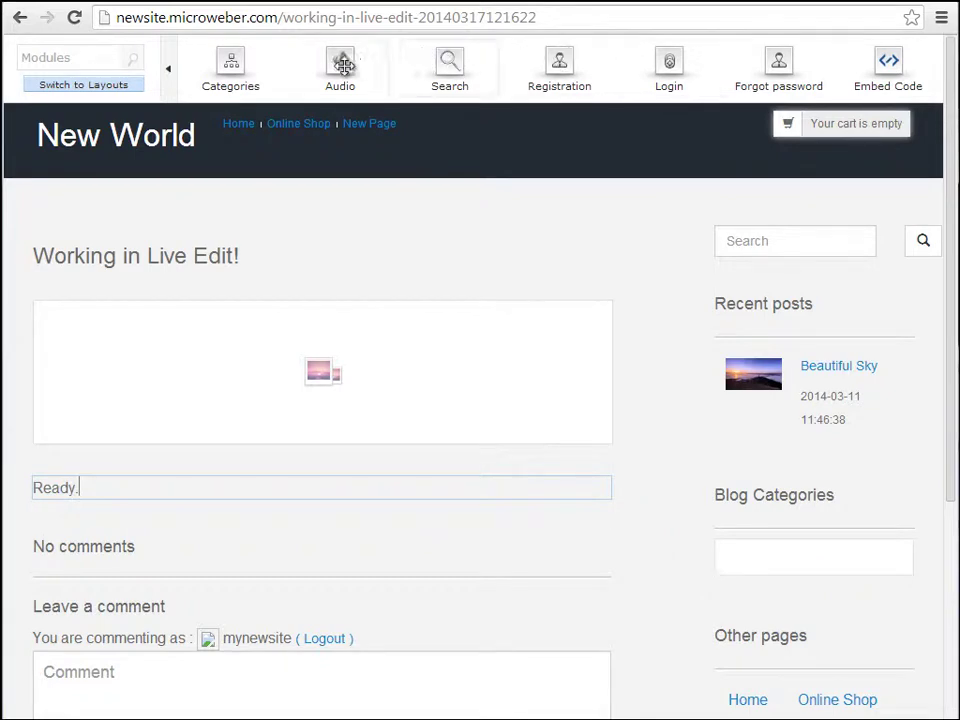
left_click(169, 70)
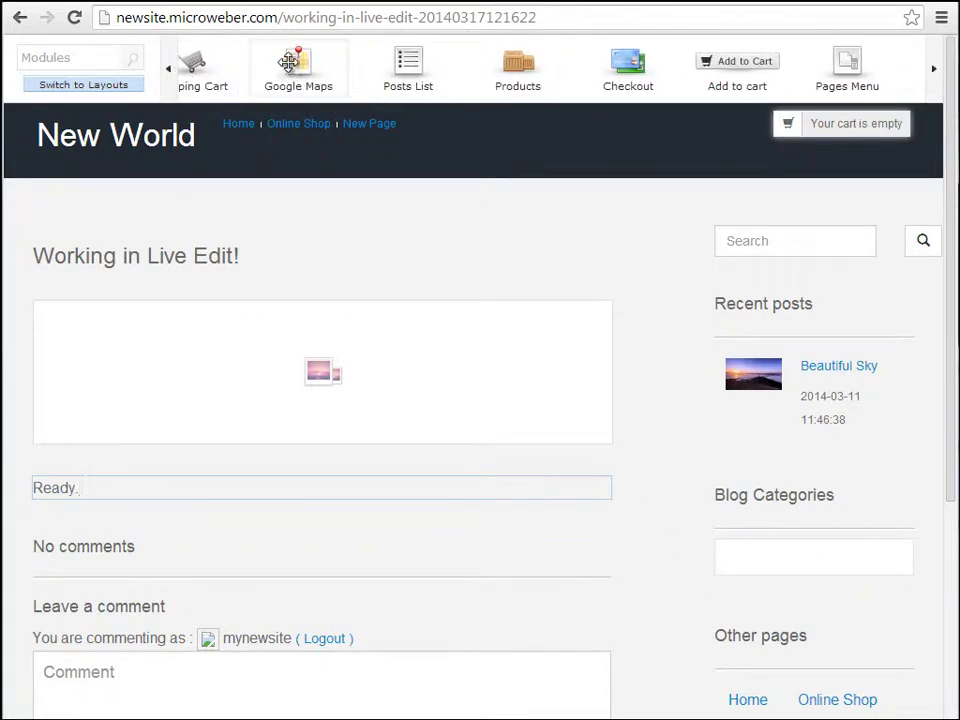
Step: Place a Google Maps module of Sofia below the picture, review its settings, then delete it
left_click_drag(321, 77, 240, 439)
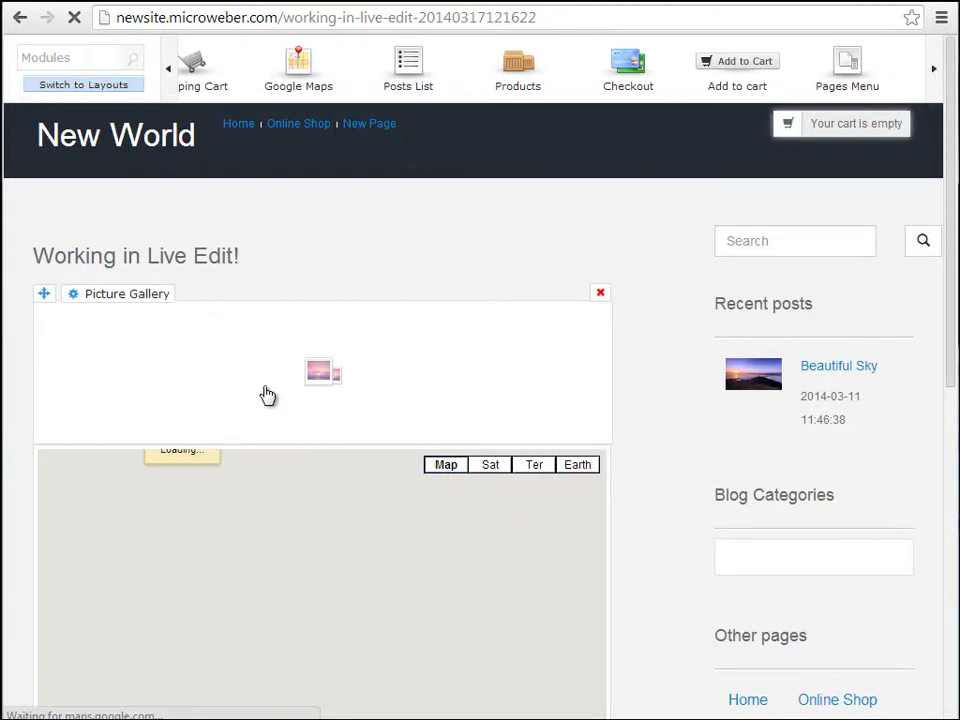
scroll(270, 382, "down", 2)
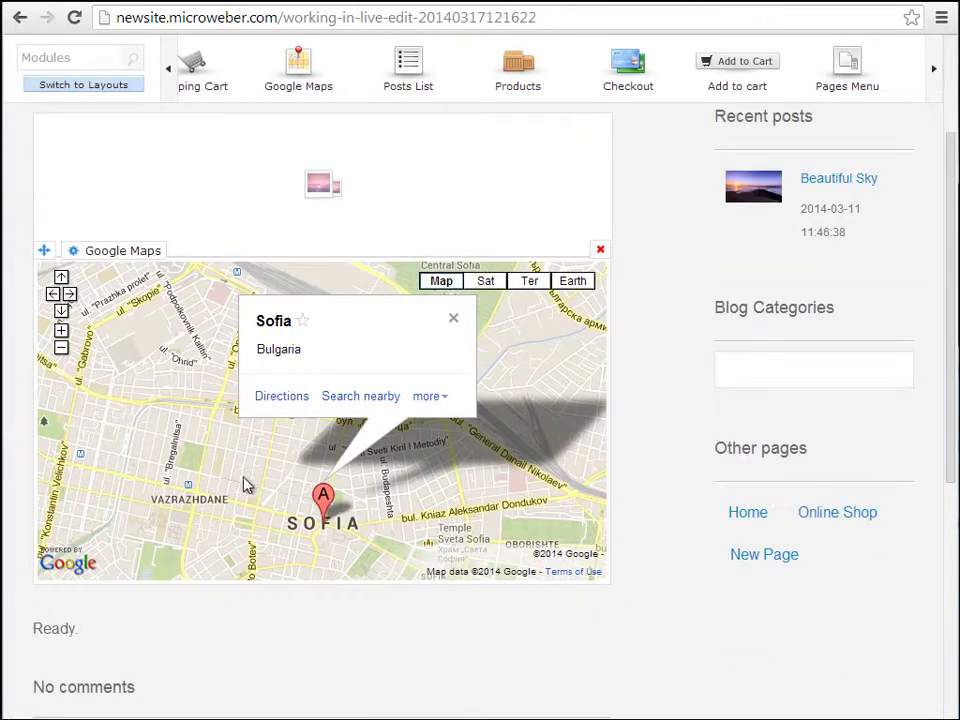
left_click(122, 254)
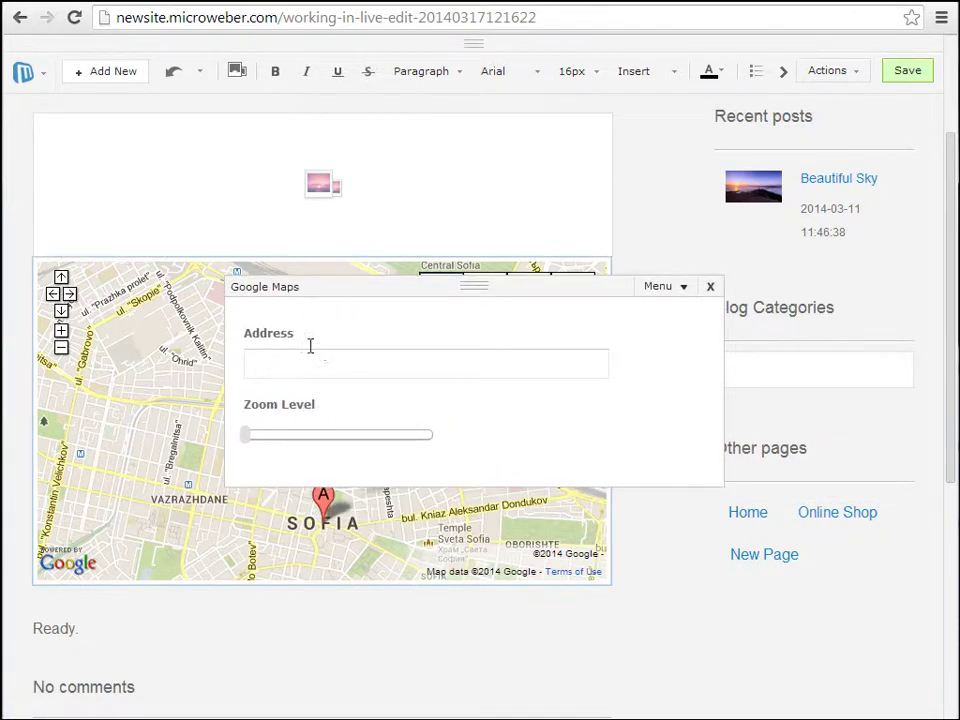
left_click(710, 288)
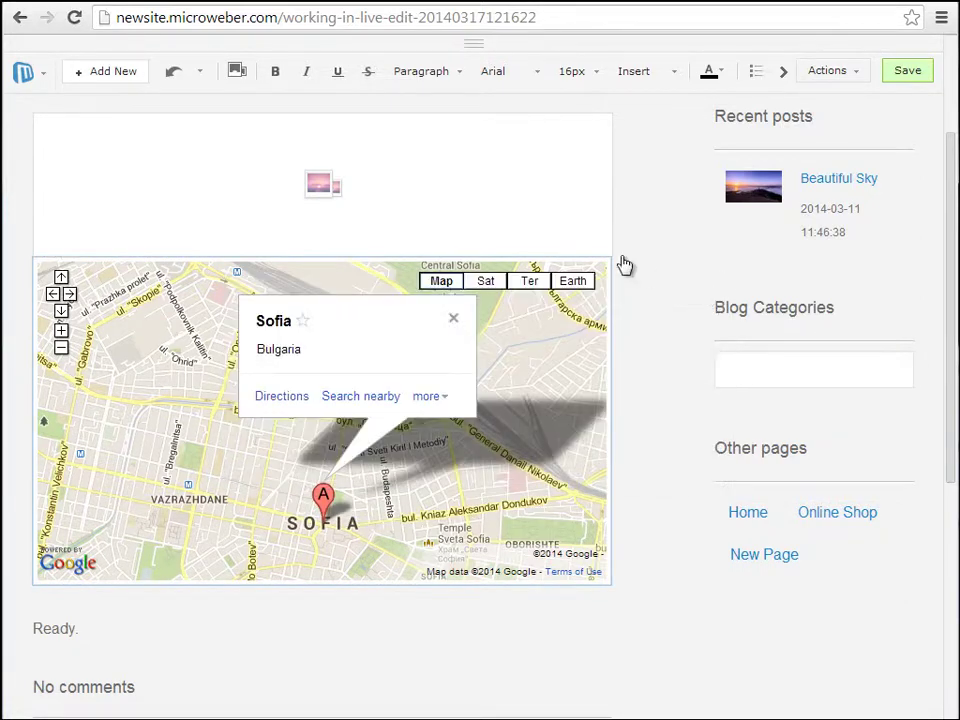
left_click(601, 250)
Step: Confirm the map's removal, then review the Recent posts list's skin and display settings
left_click(538, 143)
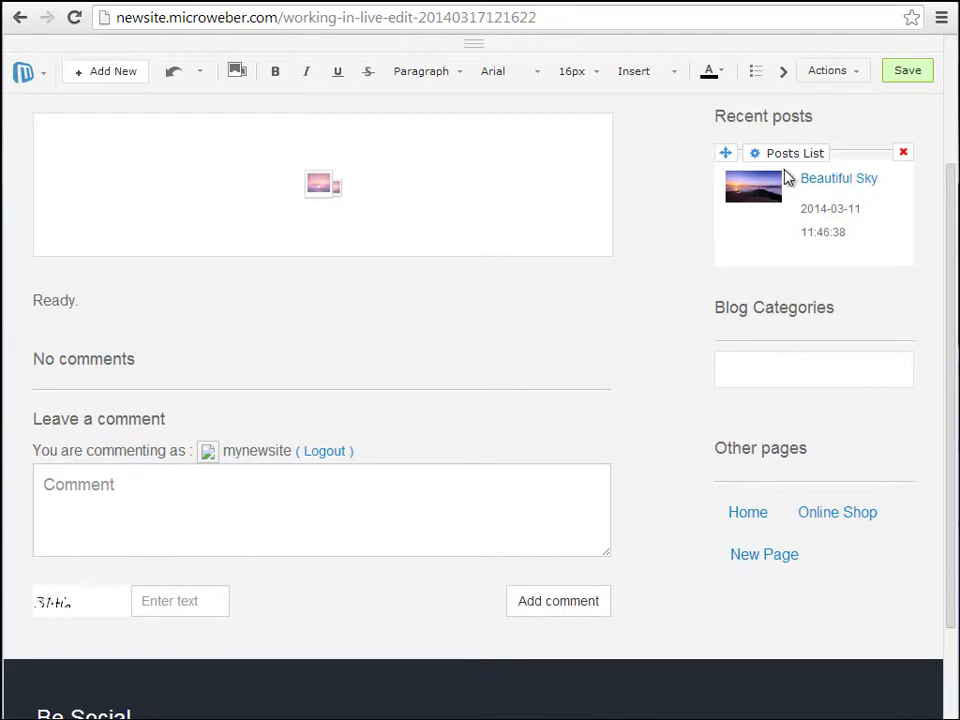
left_click(790, 155)
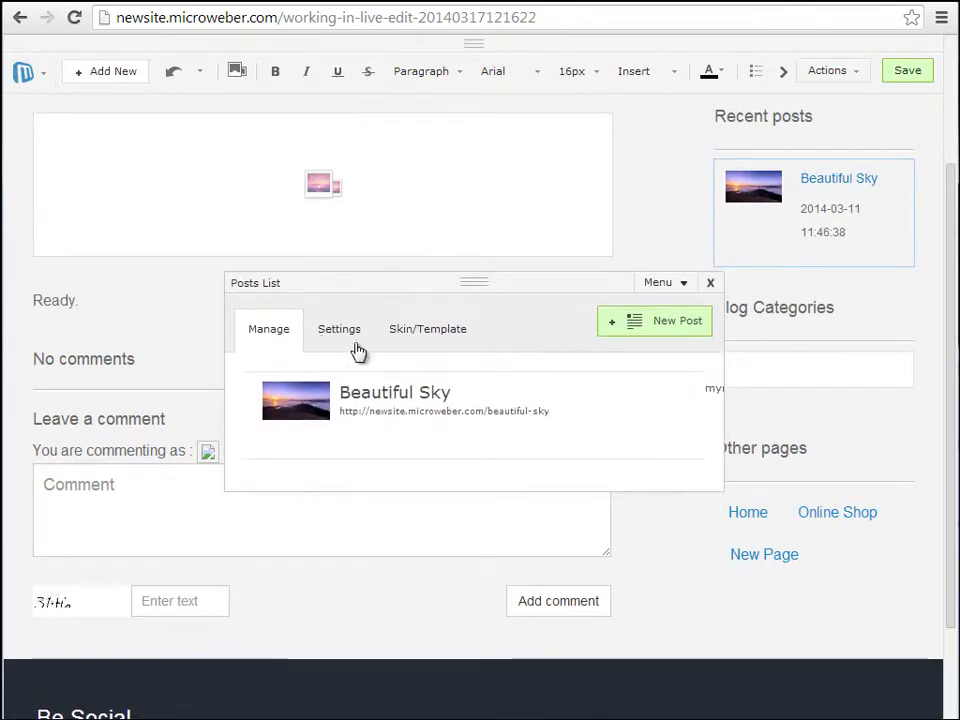
left_click(417, 336)
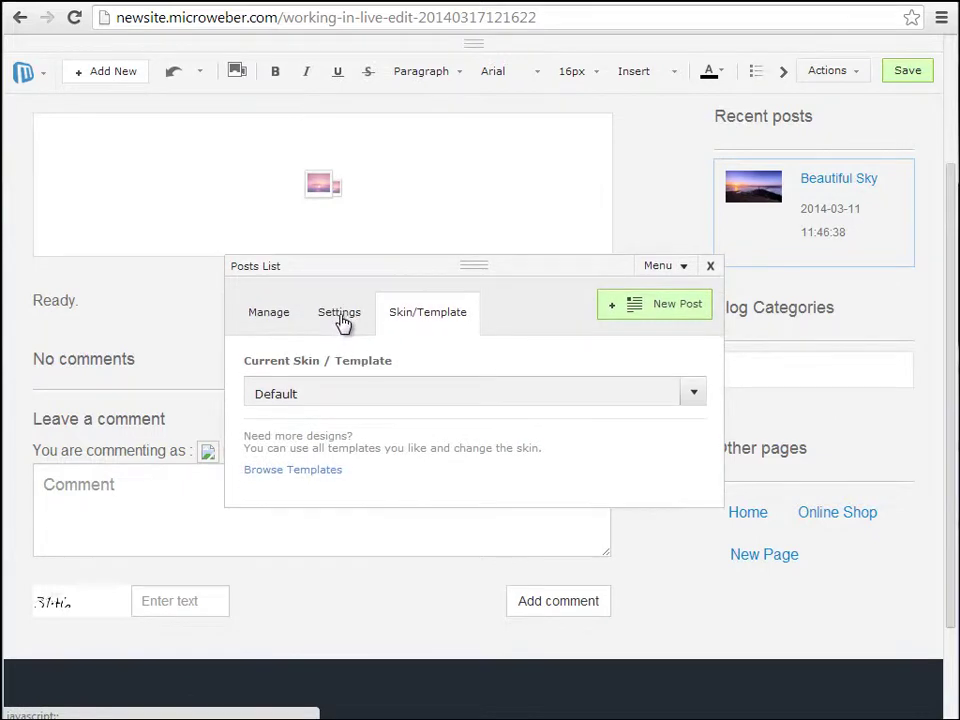
left_click(340, 327)
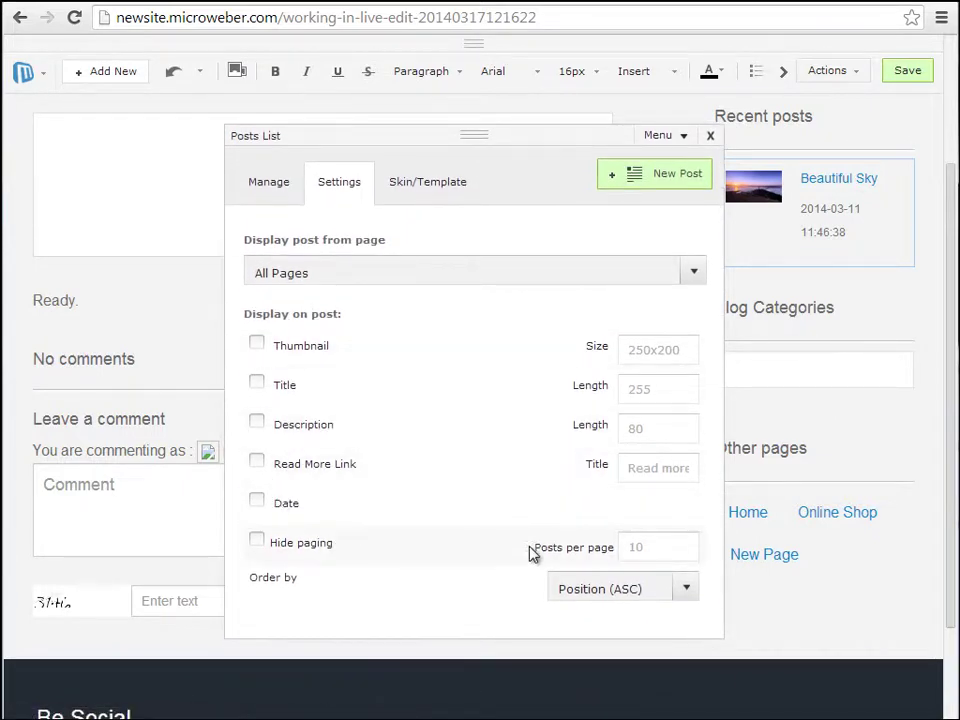
left_click(711, 137)
scroll(364, 338, "up", 2)
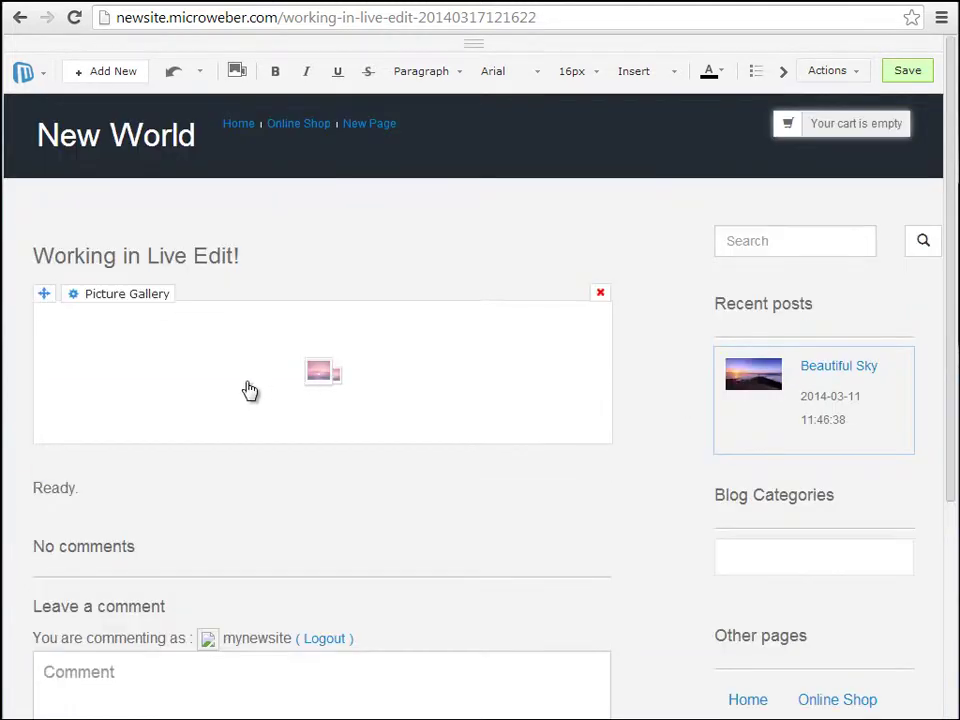
Step: Insert a 2-column Multiple Columns layout between the picture gallery and the 'Ready.' paragraph
left_click(474, 45)
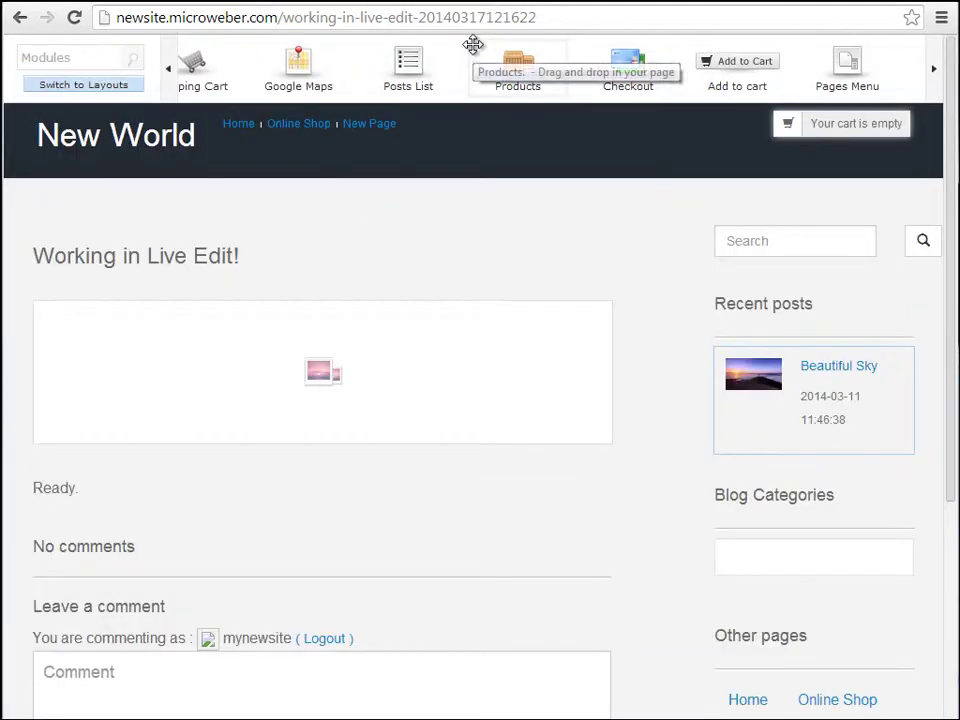
left_click(172, 88)
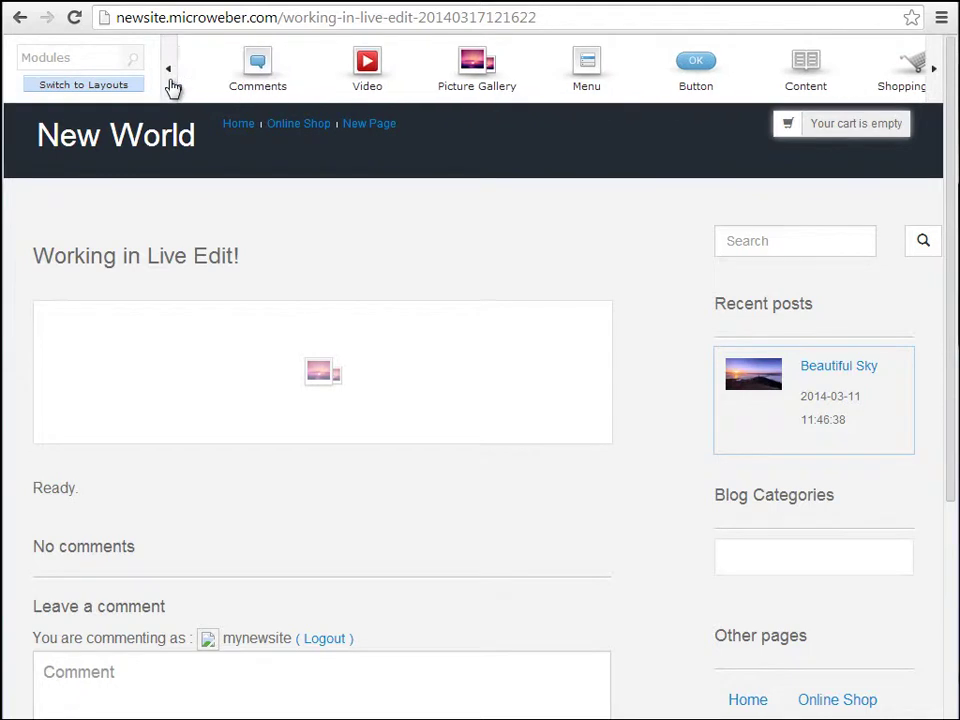
left_click(172, 88)
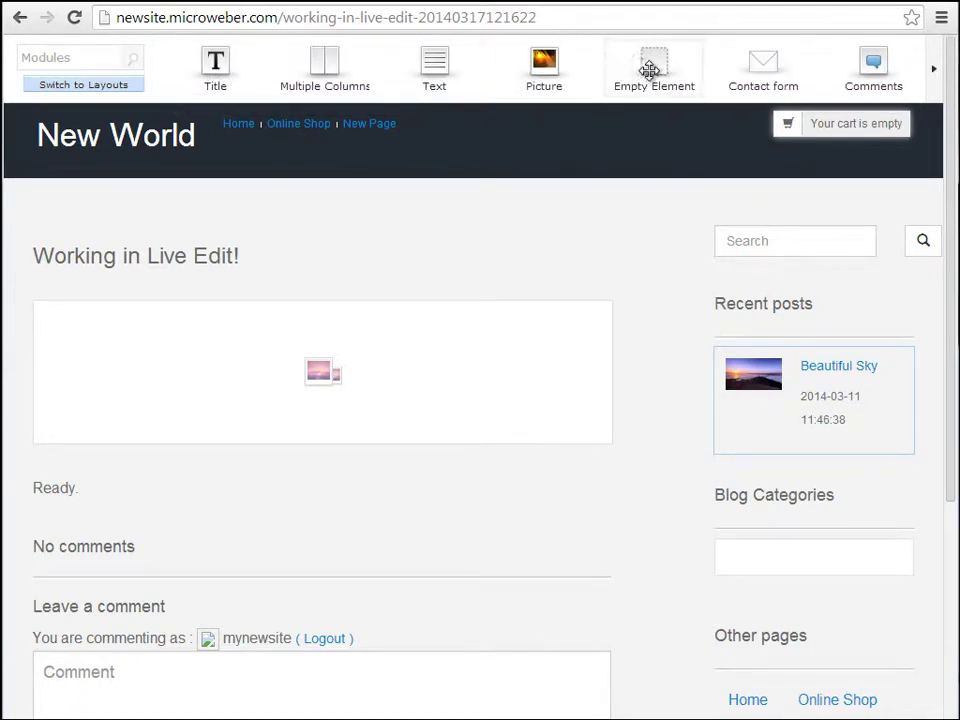
left_click_drag(653, 66, 418, 482)
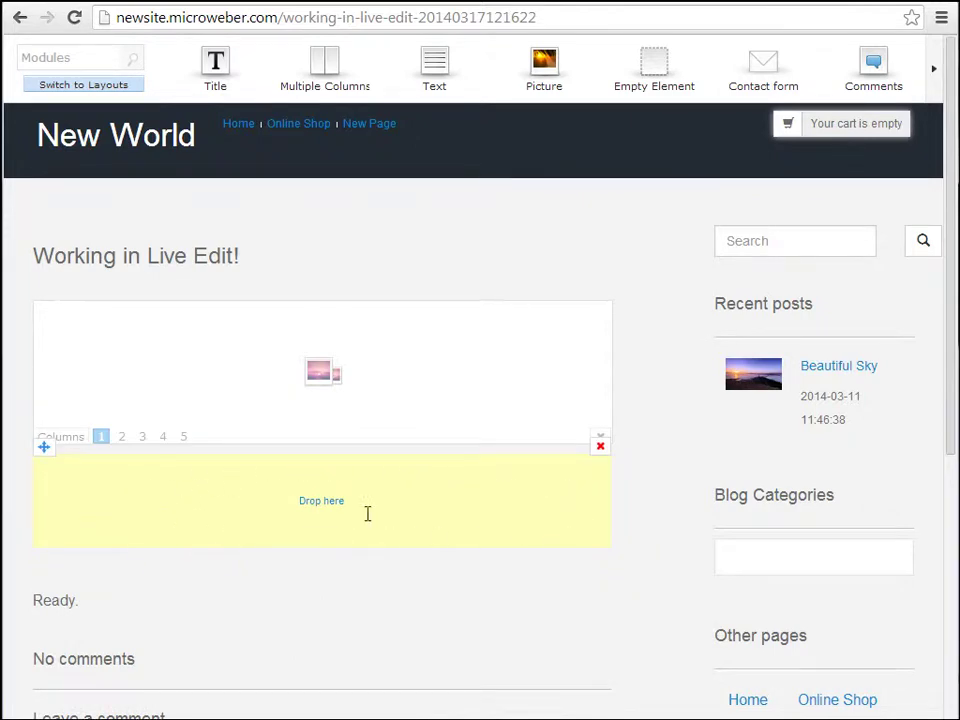
left_click_drag(321, 68, 357, 528)
left_click_drag(362, 528, 345, 478)
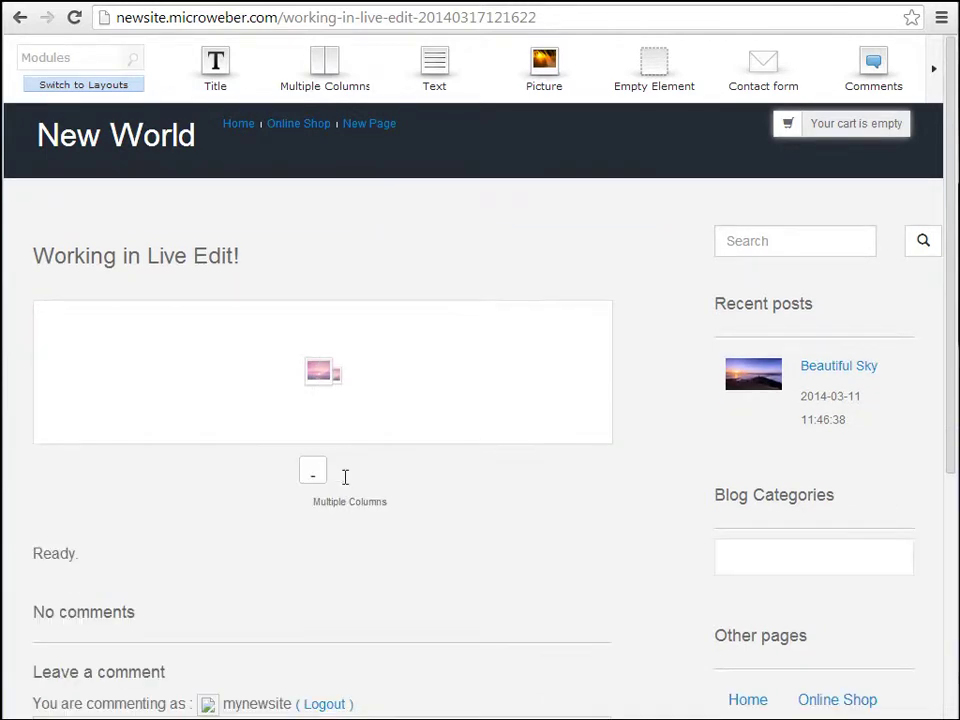
scroll(341, 471, "down", 1)
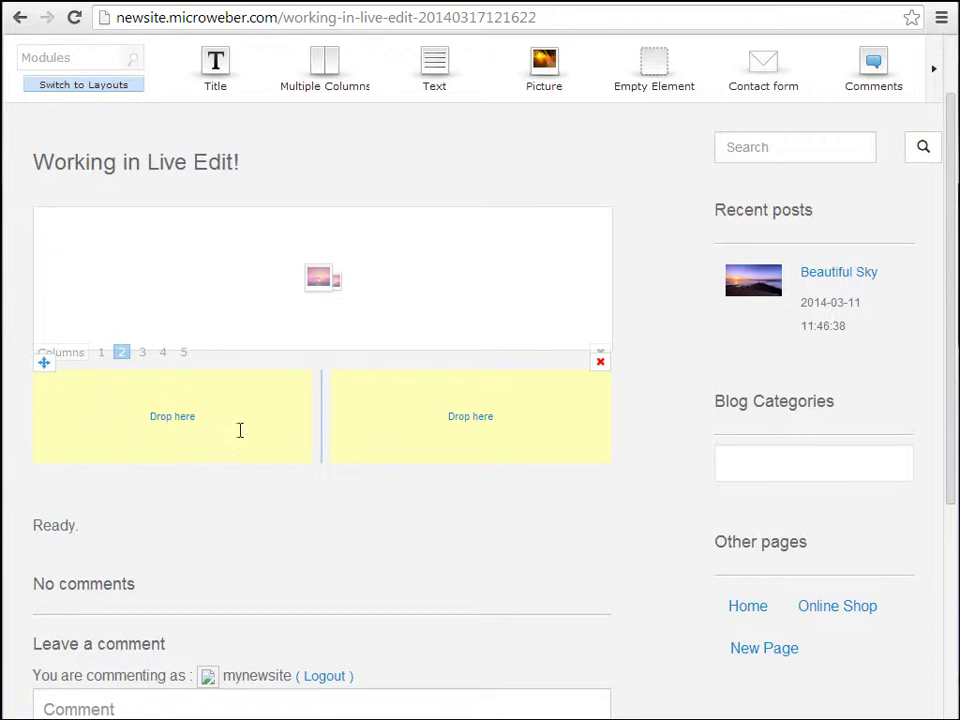
Step: Widen the left column, then try five and four columns before settling the row on three
left_click_drag(320, 417, 359, 425)
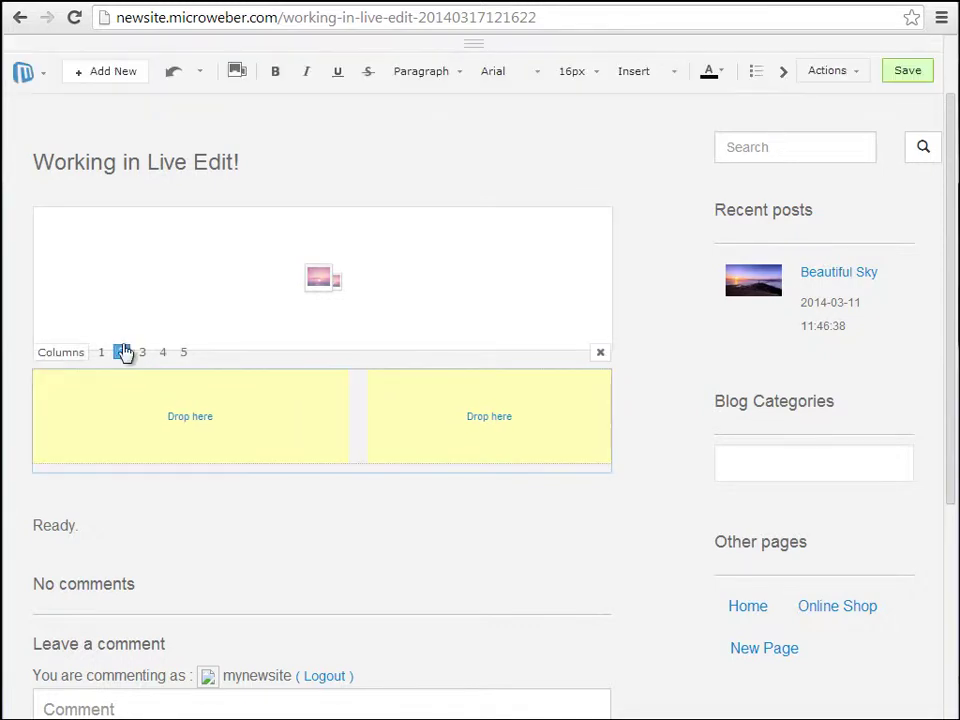
left_click(142, 357)
scroll(144, 352, "down", 1)
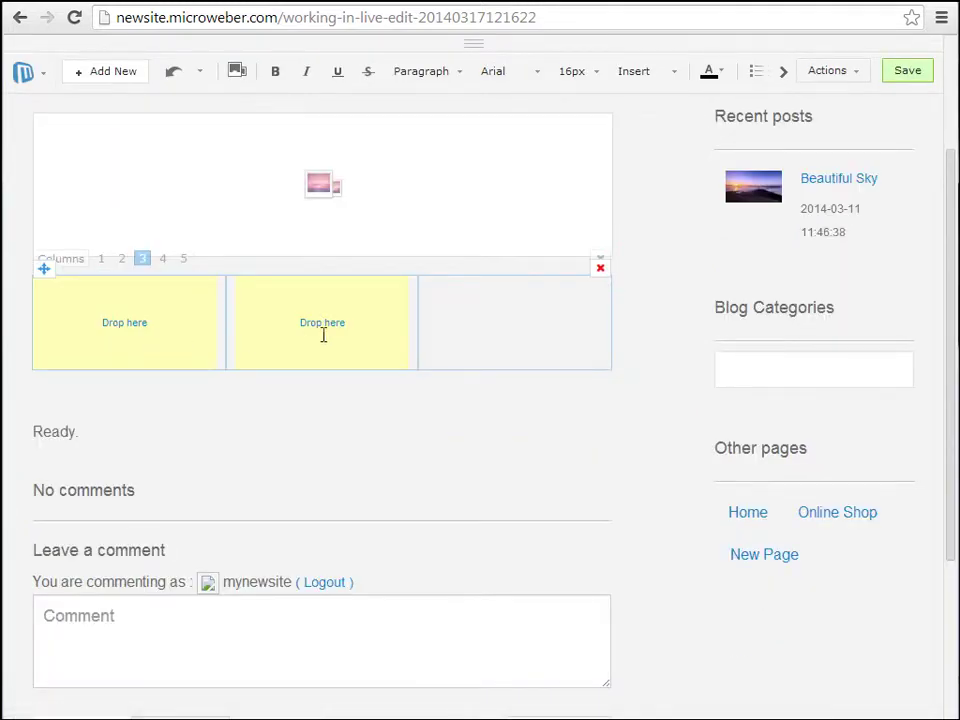
left_click(184, 260)
left_click(165, 261)
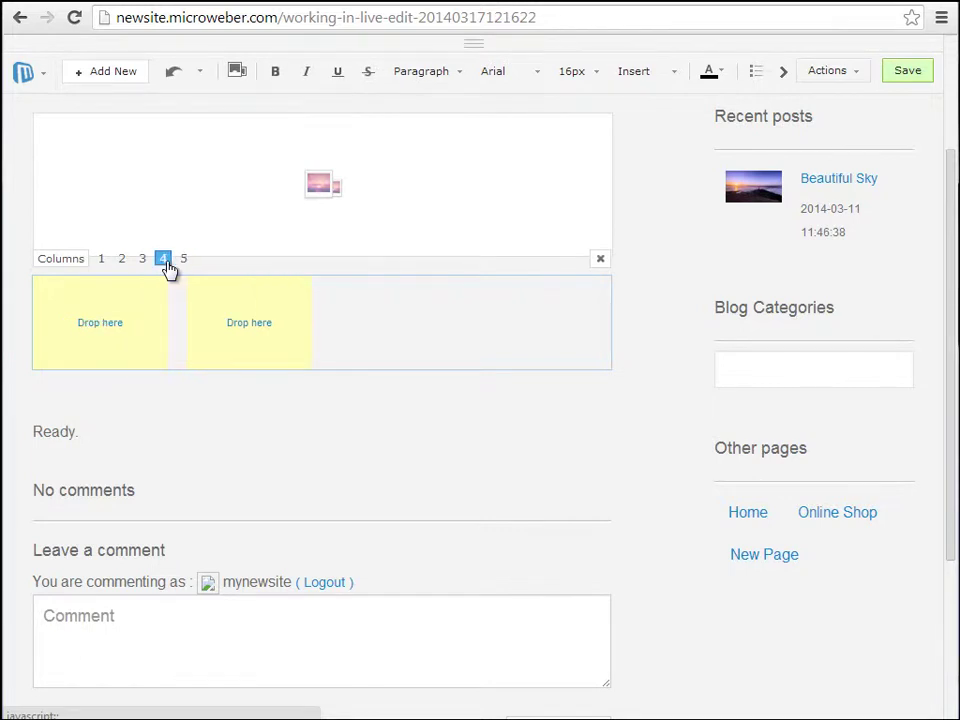
left_click(143, 261)
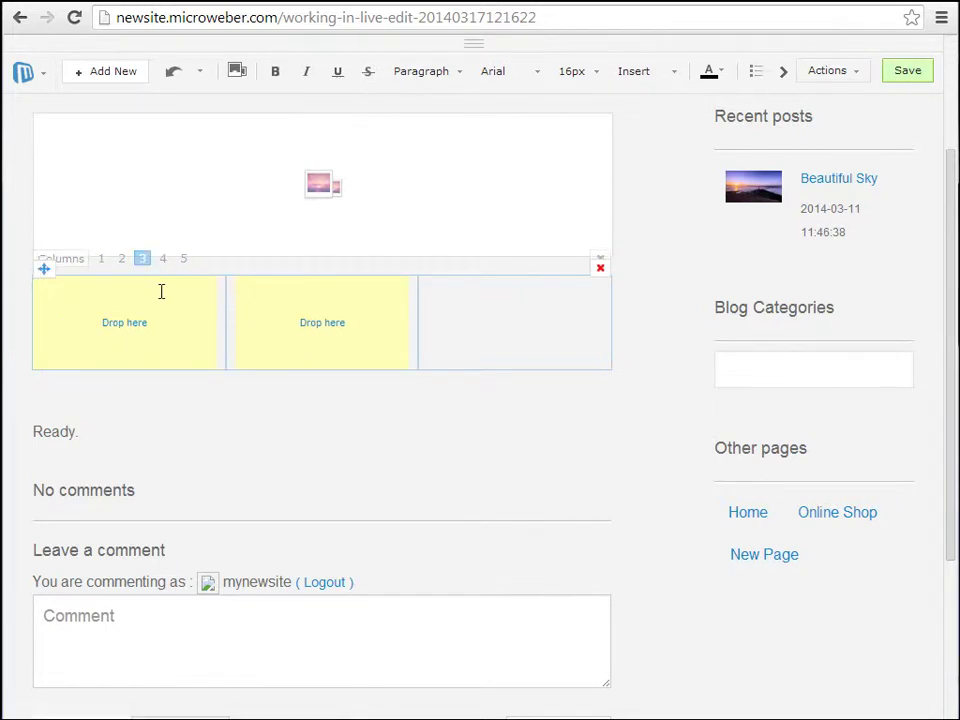
Step: Move the three-column row below the 'Ready.' line and bring up the modules list
left_click_drag(43, 267, 62, 556)
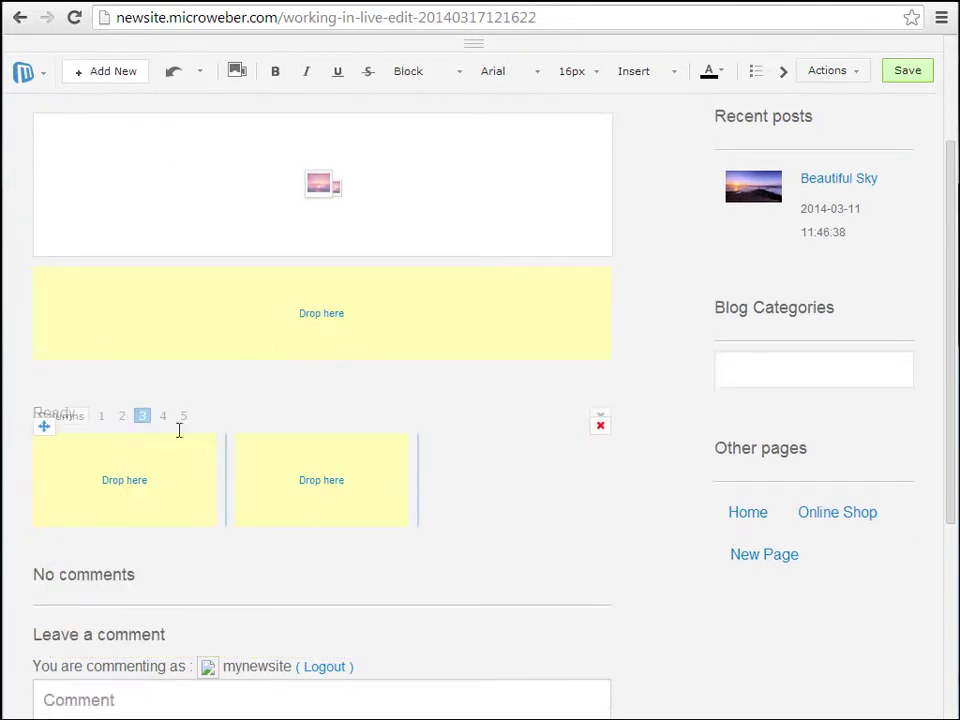
scroll(261, 348, "down", 1)
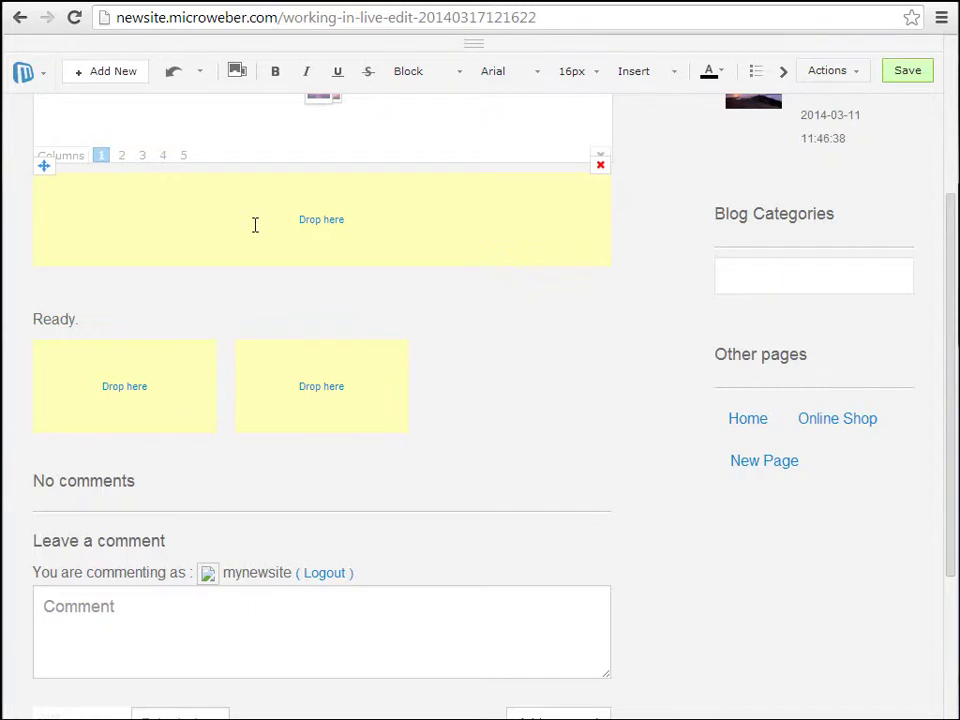
left_click(489, 47)
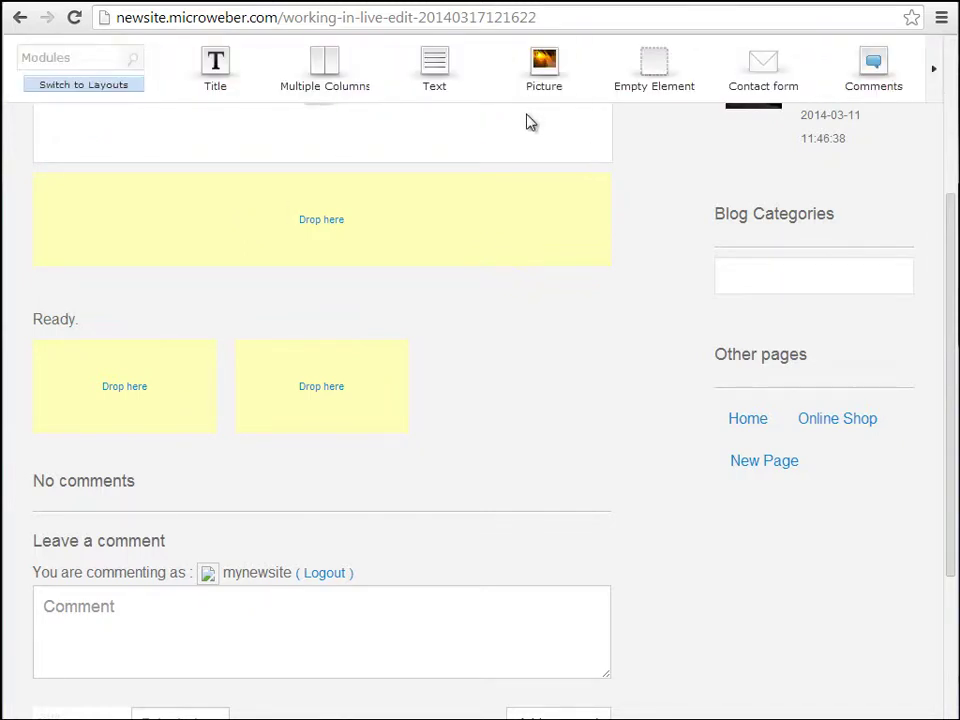
Step: Drop a Picture module into the first column and a Text module into the second, then show more modules
left_click_drag(515, 66, 150, 432)
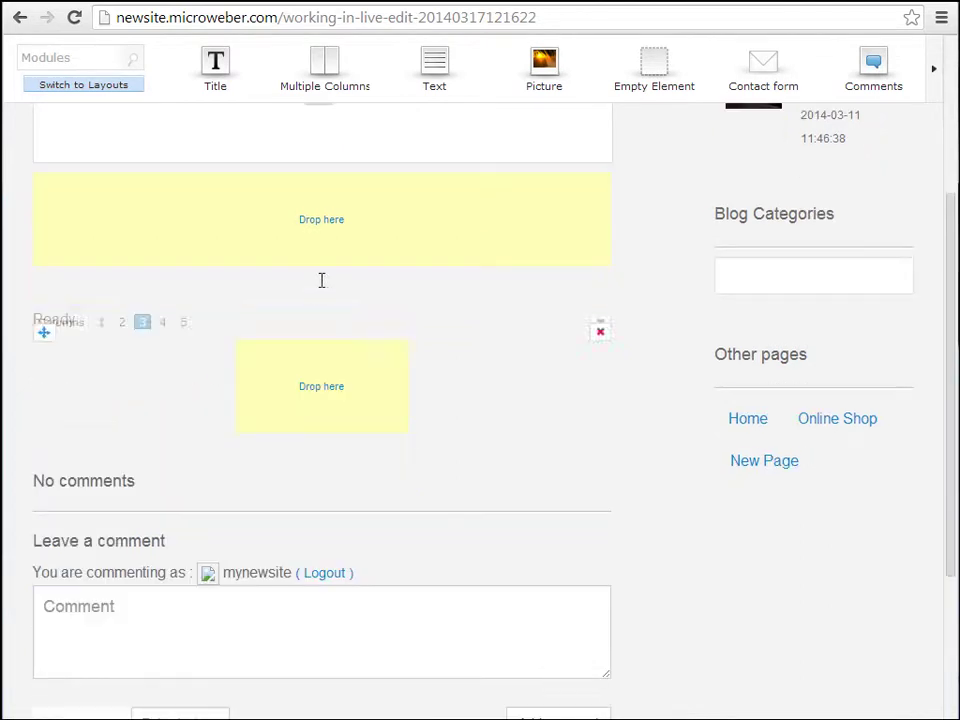
left_click_drag(435, 60, 368, 430)
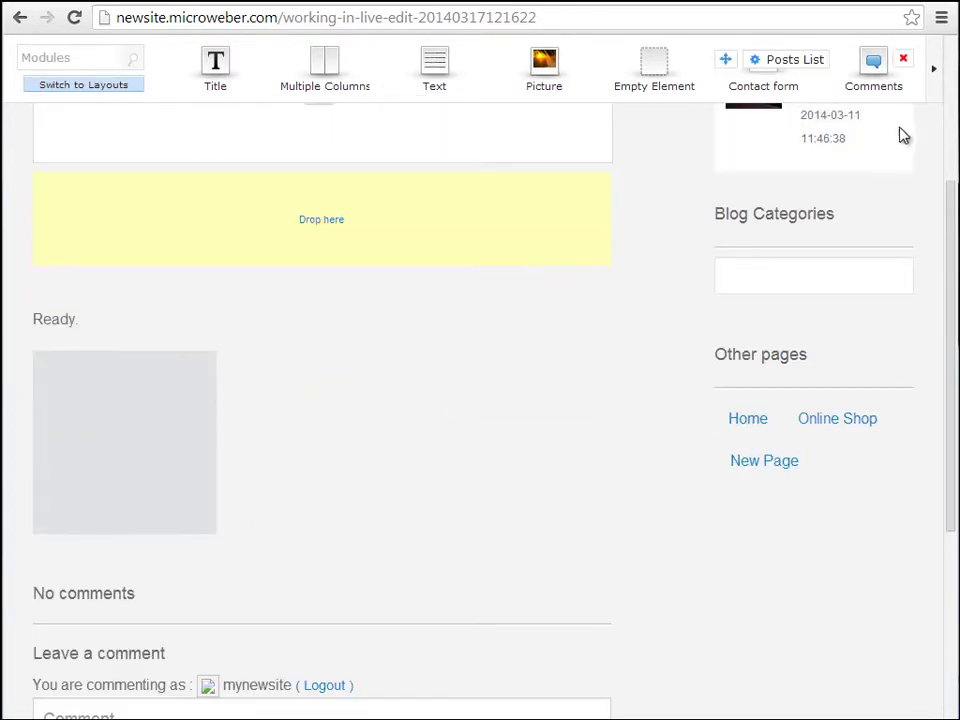
left_click(939, 79)
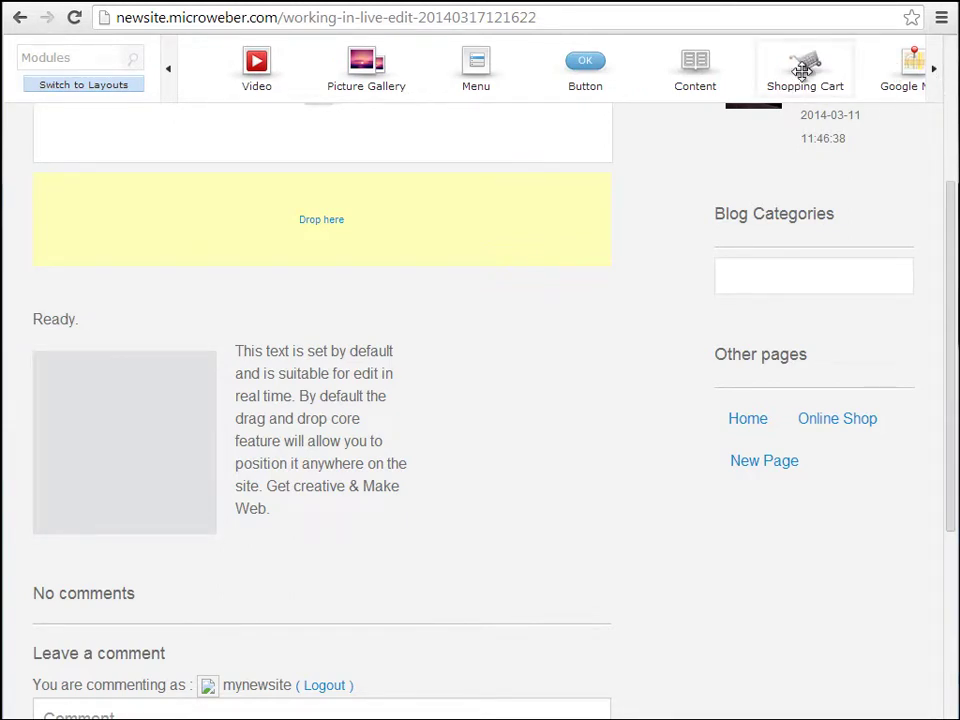
left_click_drag(801, 66, 527, 478)
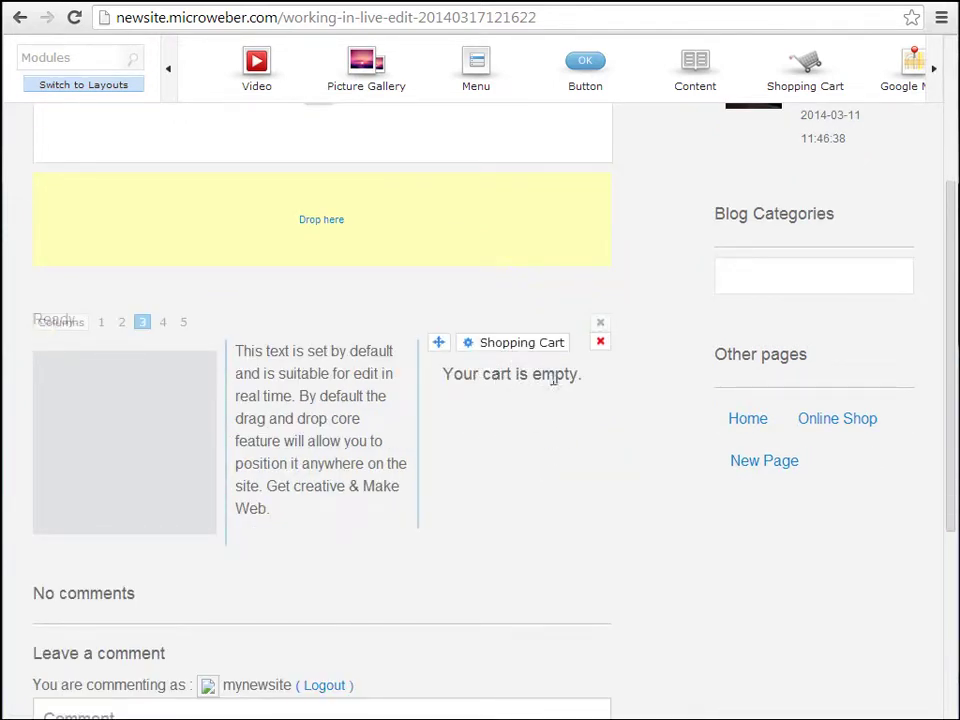
left_click(600, 346)
left_click(534, 135)
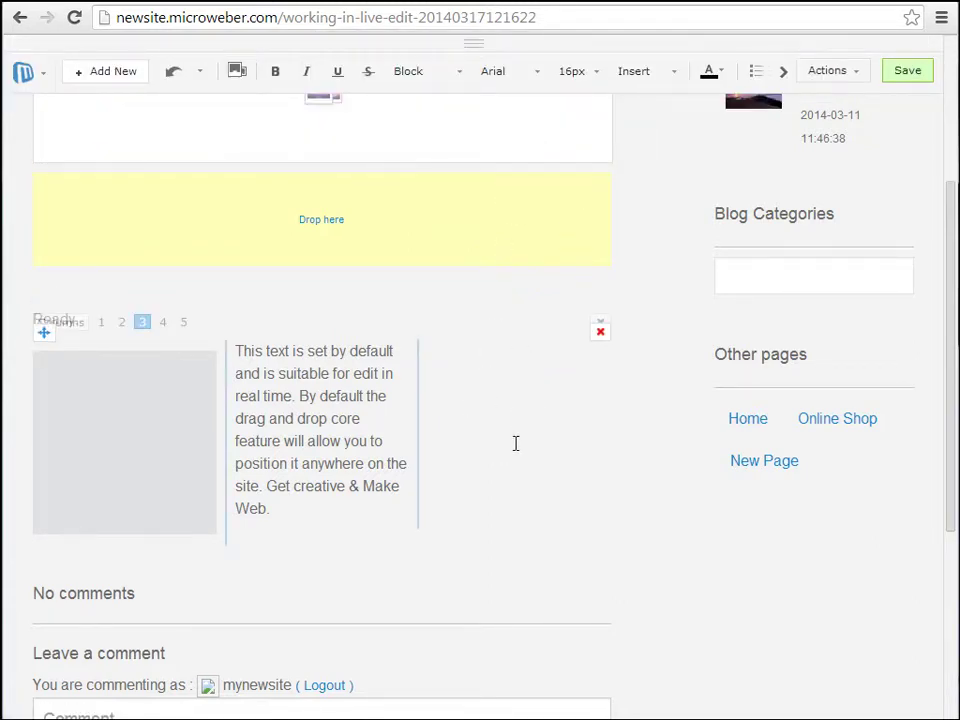
Step: Widen the text column and add a Video module beside the text
mouse_move(417, 413)
left_mouse_down()
mouse_move(508, 414)
mouse_move(432, 418)
left_mouse_up()
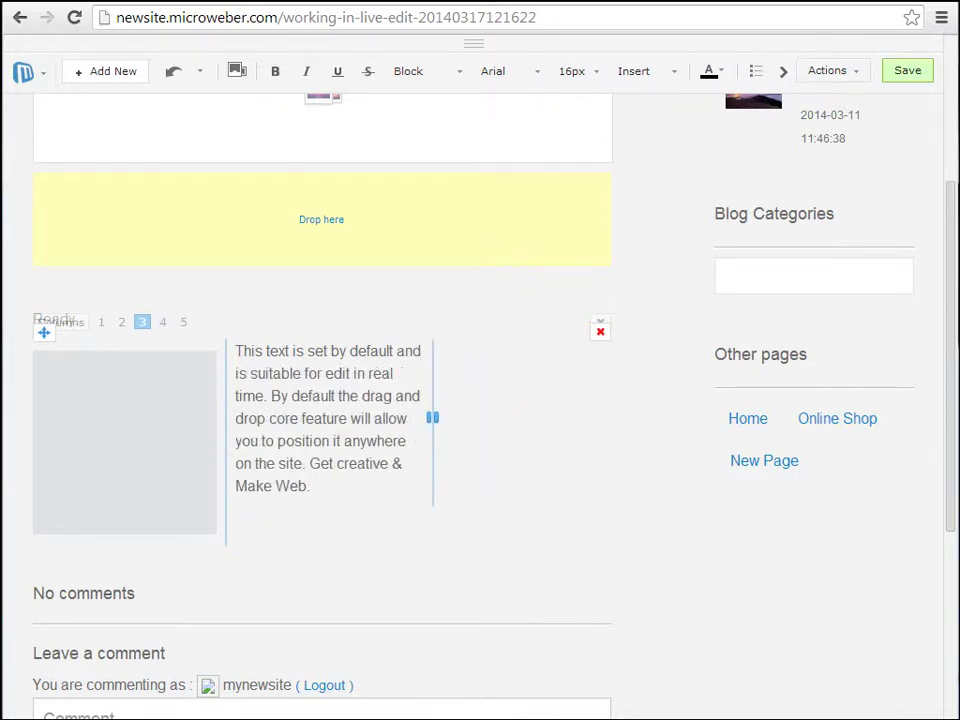
left_click(476, 44)
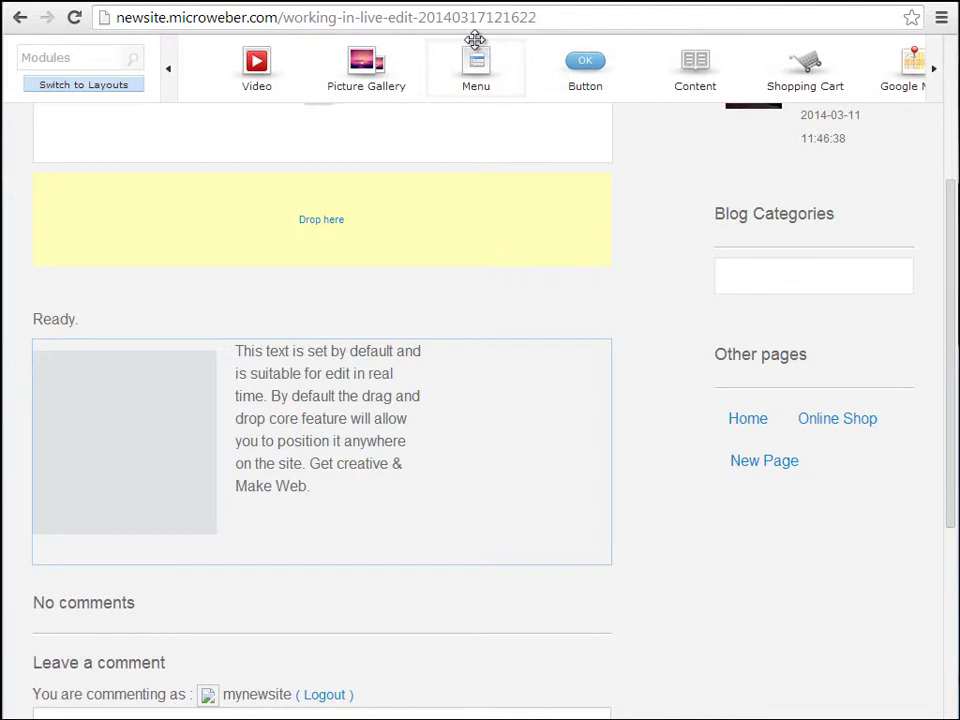
left_click_drag(277, 68, 513, 471)
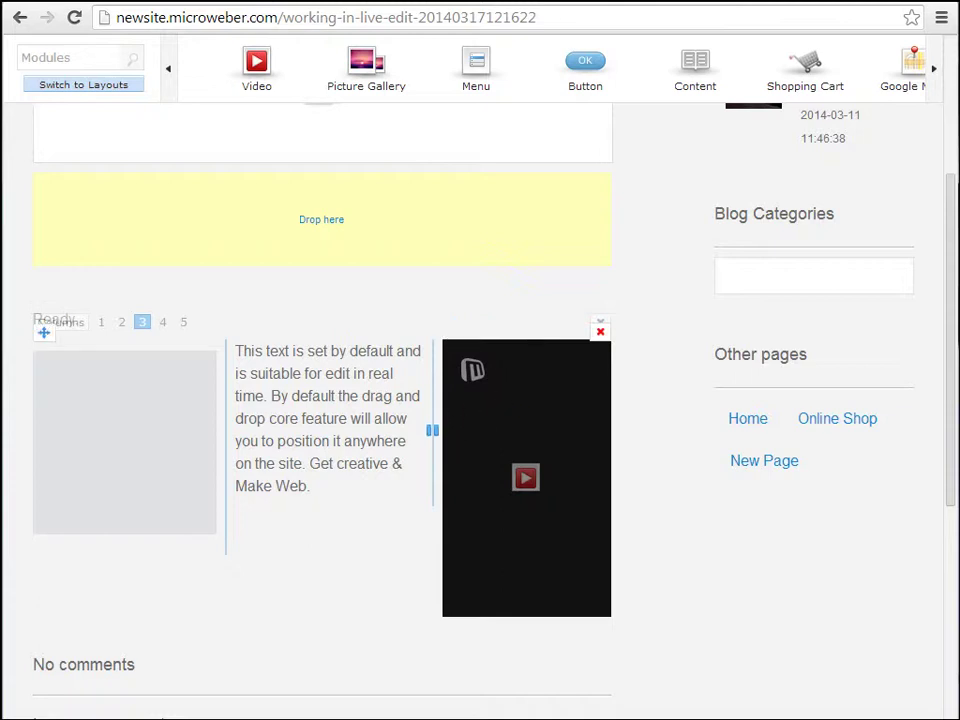
Step: Narrow the text and picture columns so the video gets more room
left_click_drag(432, 430, 345, 437)
left_click(285, 456)
left_click_drag(223, 441, 169, 447)
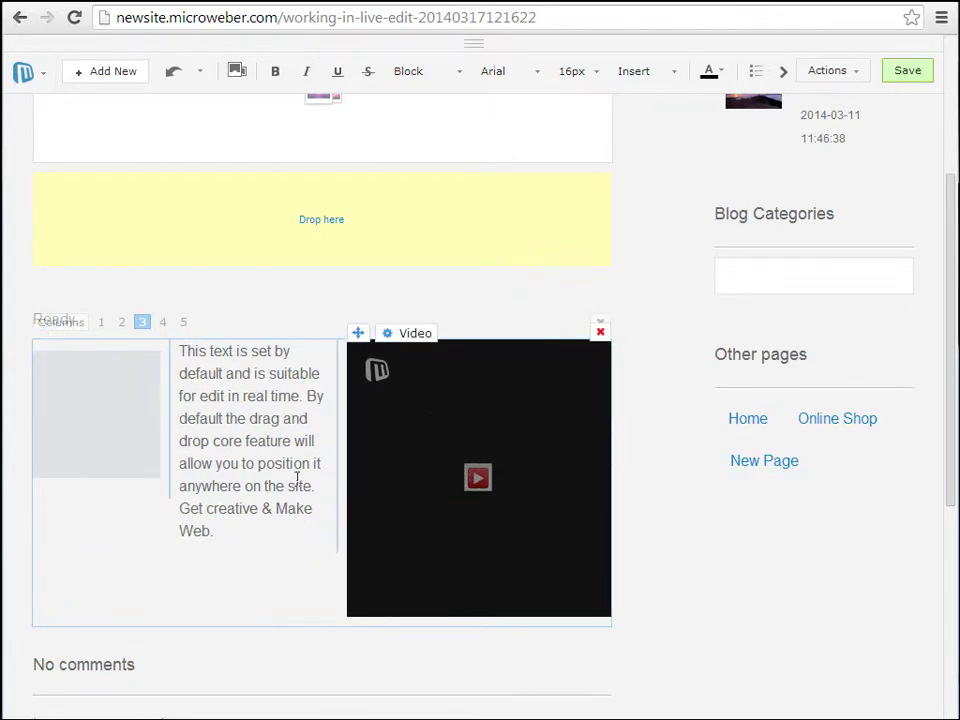
Step: Delete the video module, then the whole picture-and-text row, confirming each with OK
left_click(600, 333)
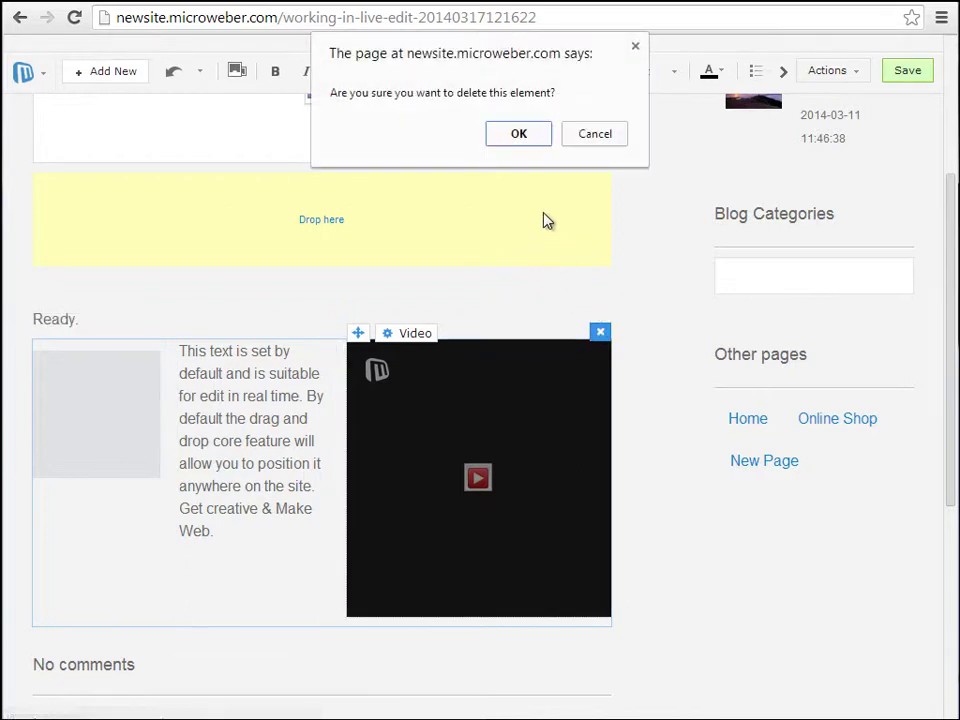
left_click(519, 135)
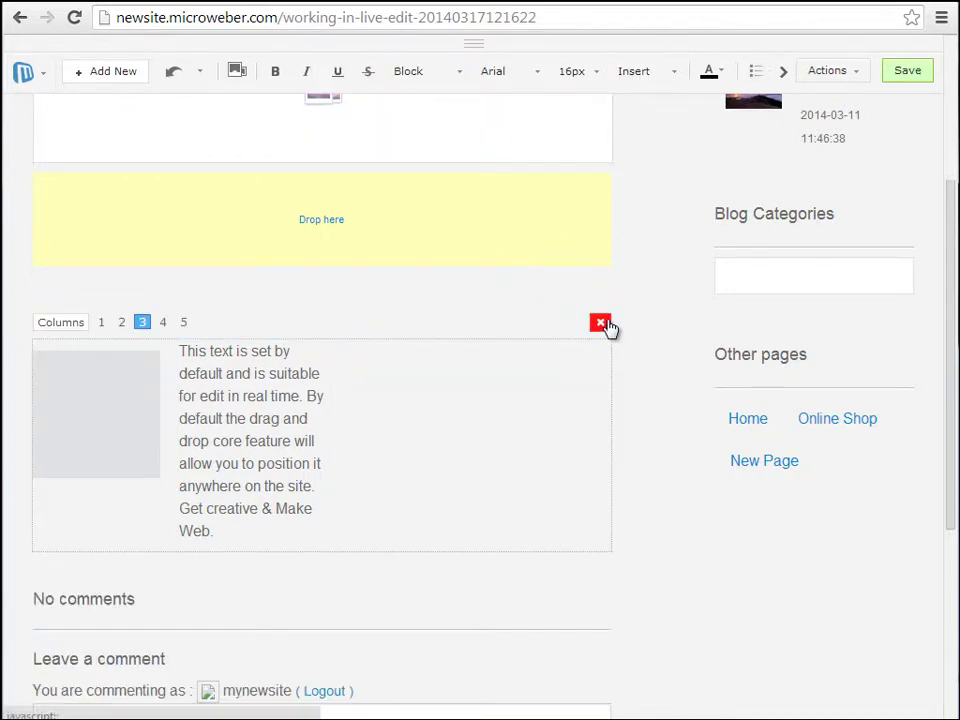
left_click(599, 327)
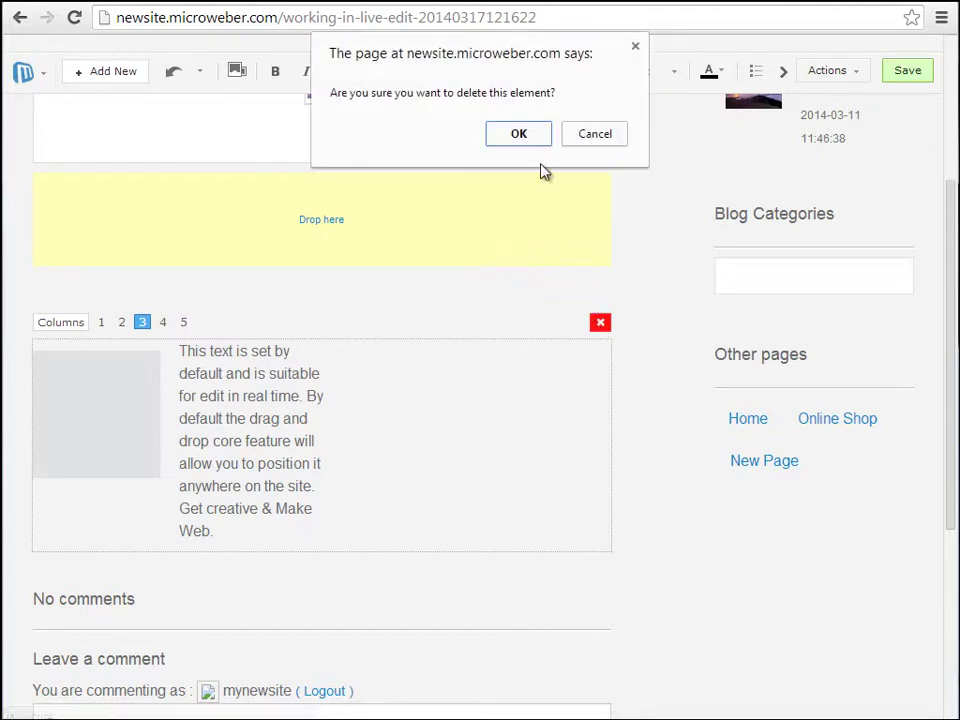
left_click(522, 139)
scroll(454, 400, "up", 5)
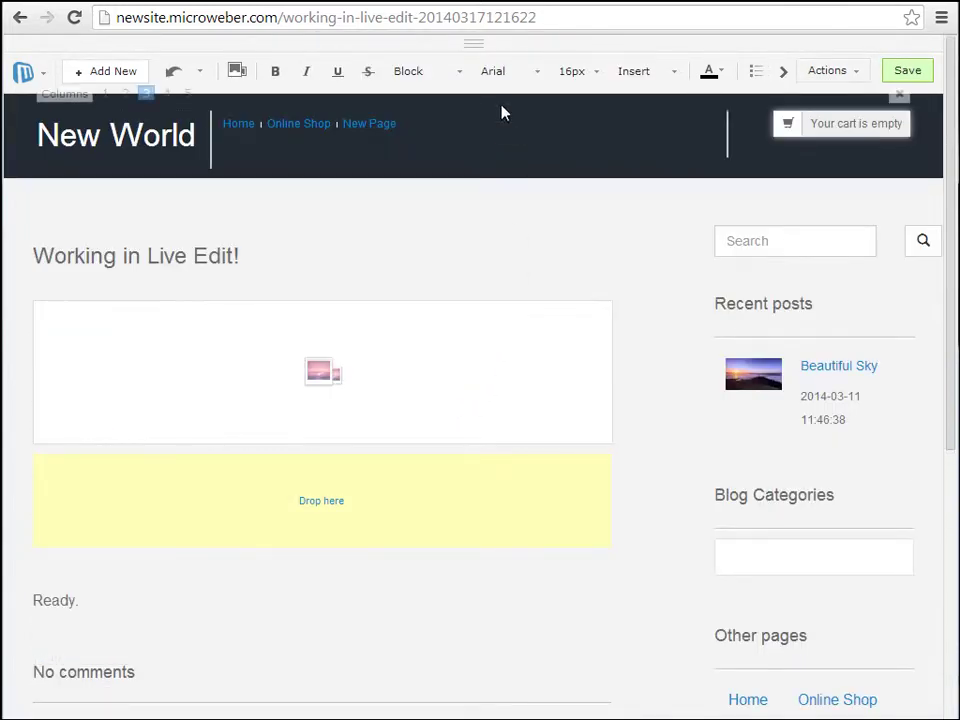
Step: Switch the Modules bar to Layouts and drop a 'Simple text' layout into the empty drop area
left_click(476, 50)
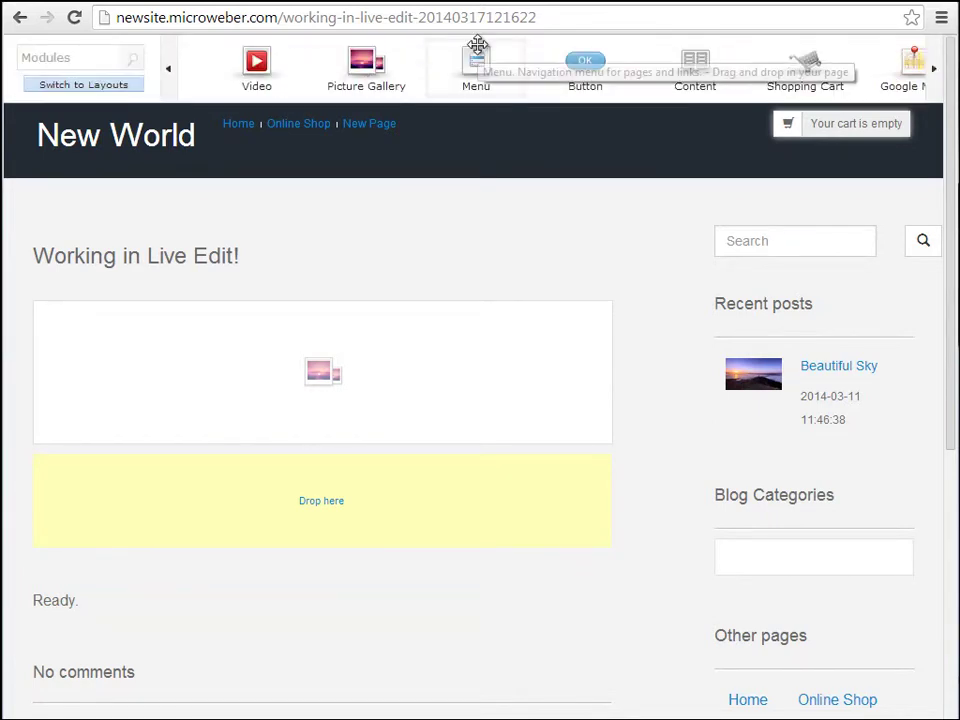
left_click(100, 85)
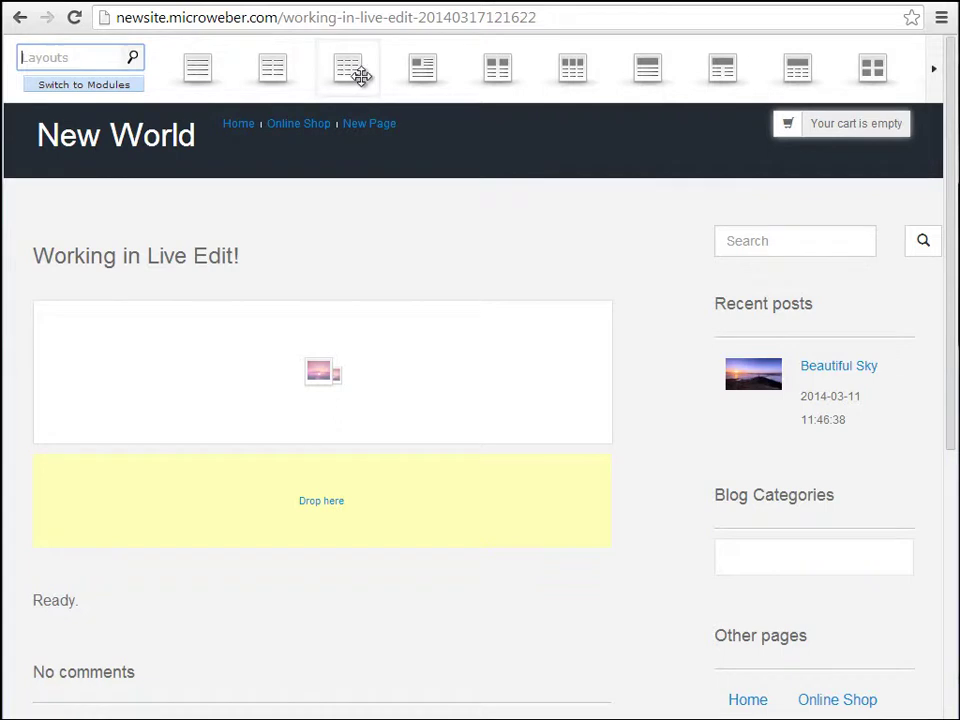
left_click(936, 80)
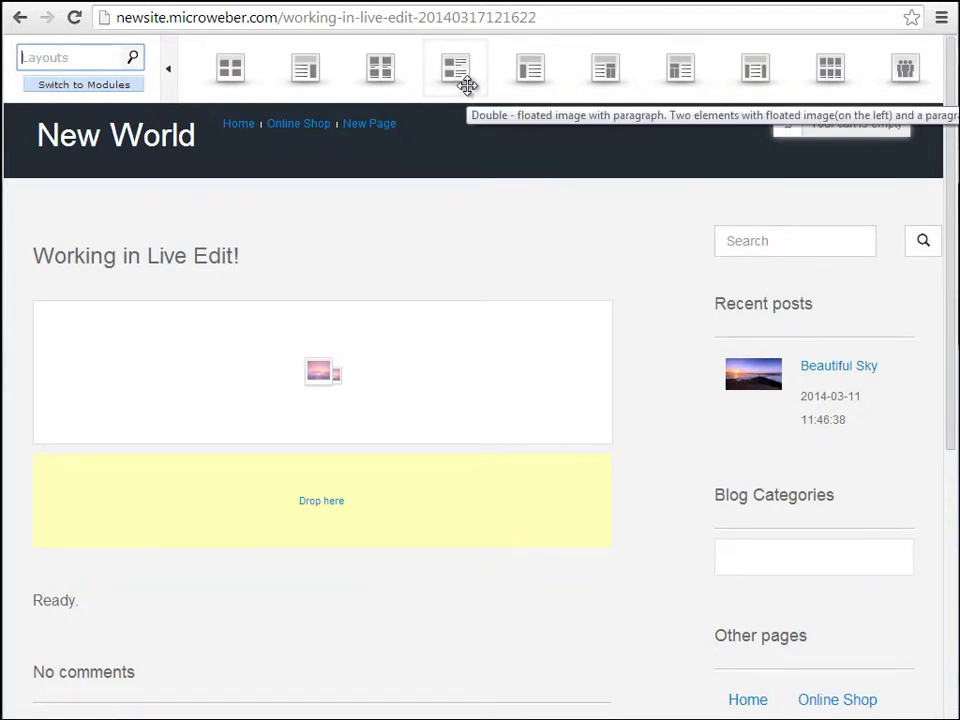
left_click_drag(604, 70, 347, 491)
scroll(346, 490, "down", 2)
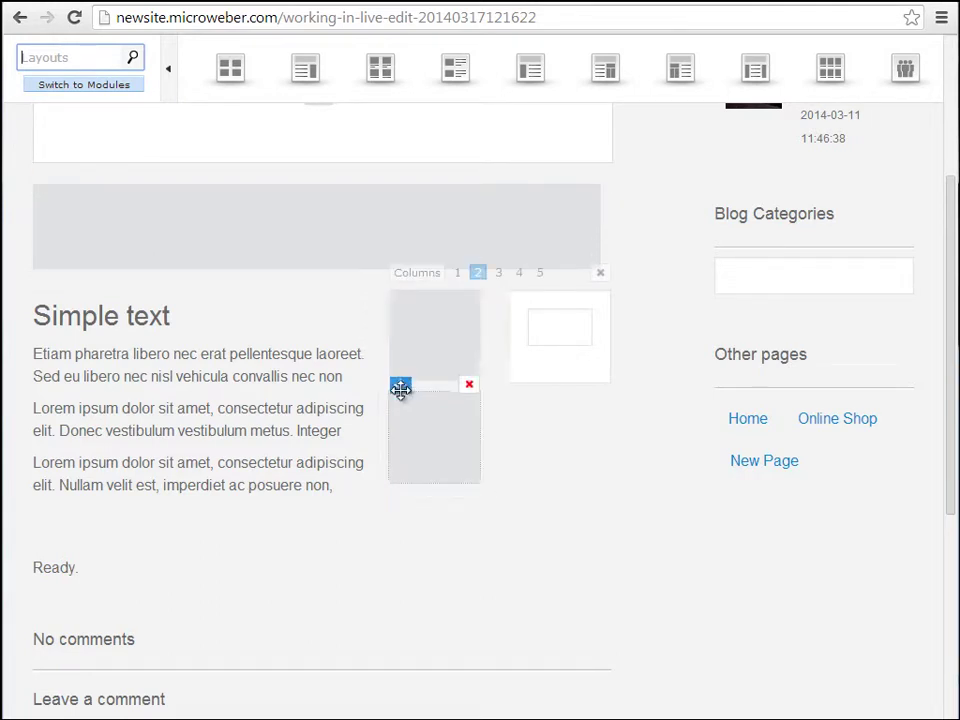
Step: Replace the layout's column placeholder image with the uploaded Asian_Urban_Flair picture
left_click_drag(406, 356, 412, 338)
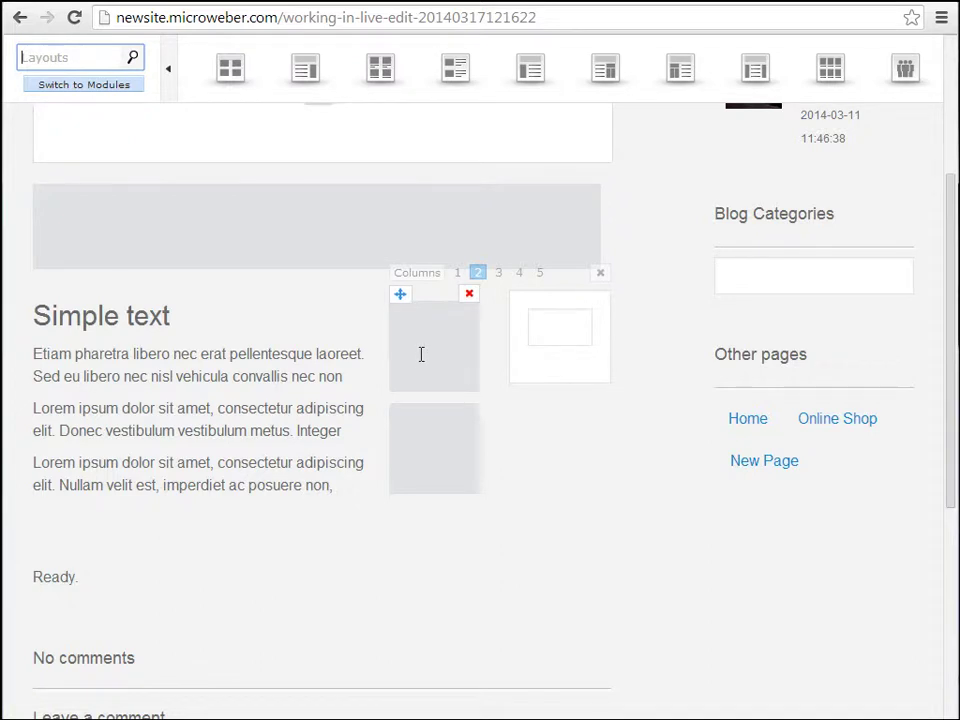
left_click(417, 361)
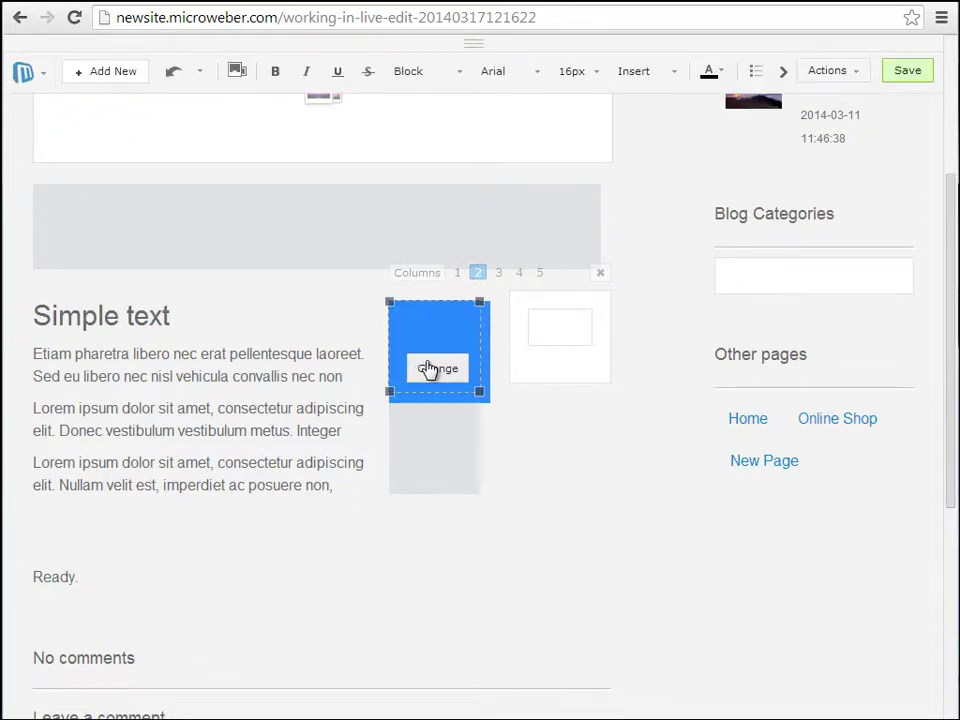
left_click(432, 369)
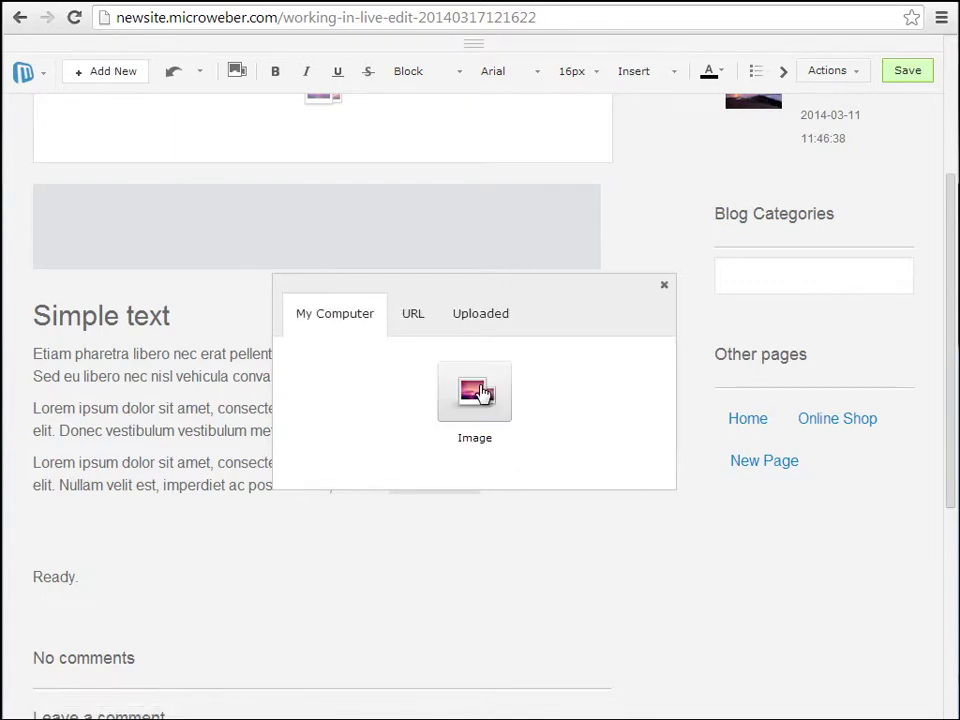
left_click(474, 397)
left_click(446, 124)
double_click(446, 124)
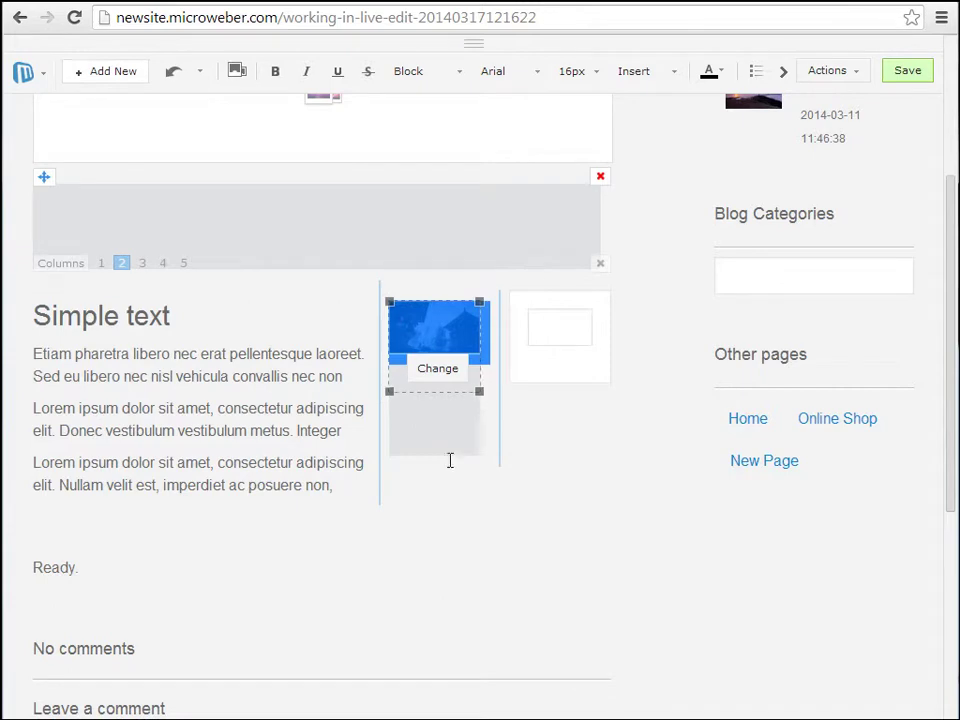
Step: Swap the column picture for Asian_cityscape and move the large city picture above the layout
left_click(439, 432)
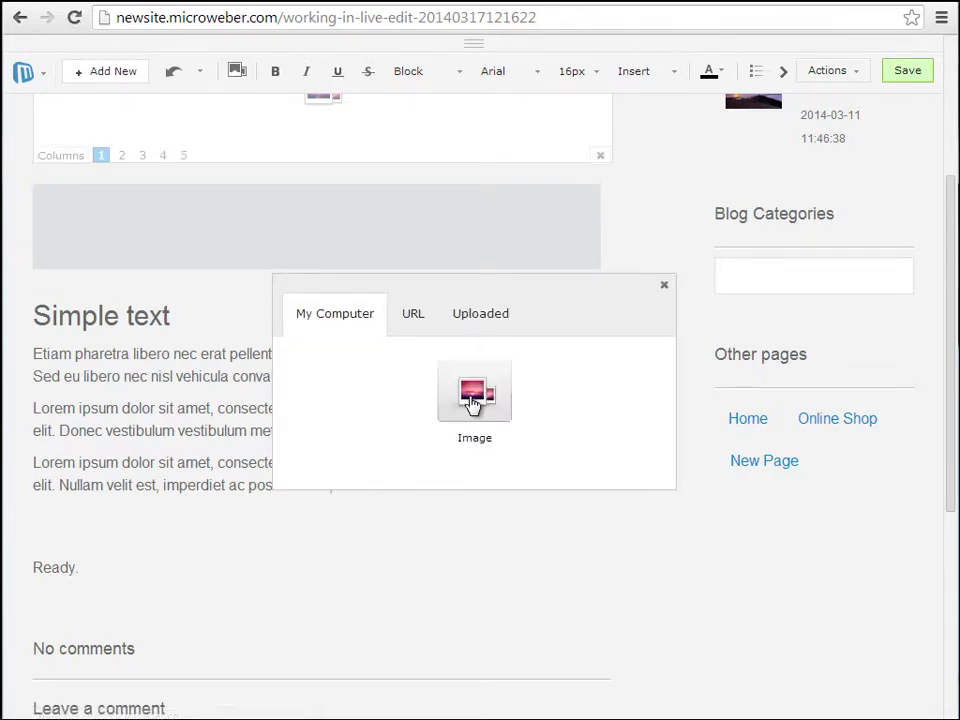
left_click(473, 398)
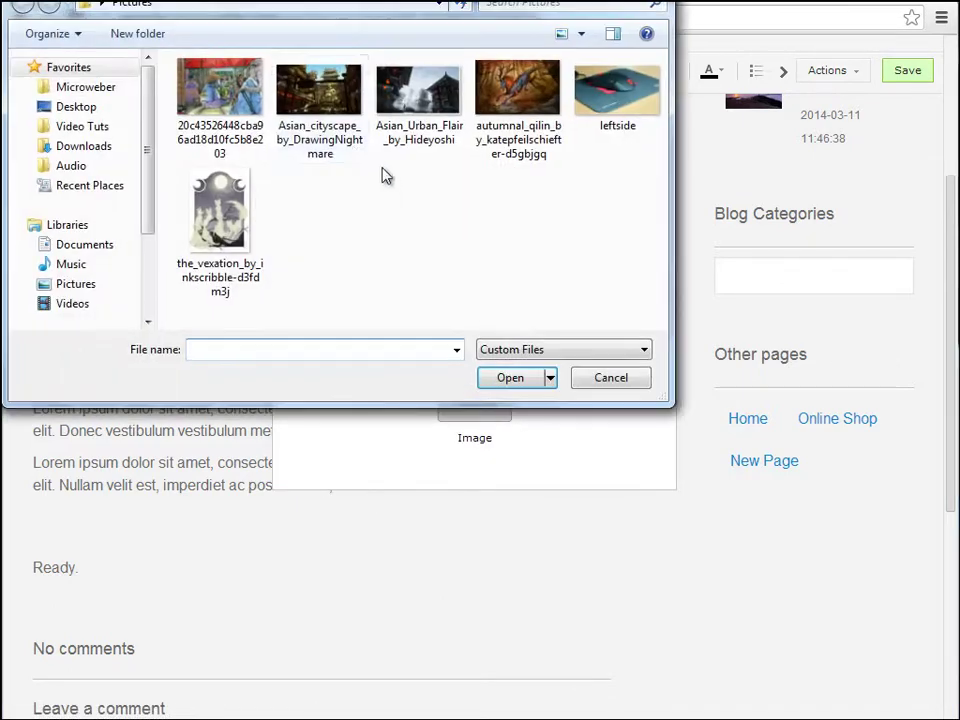
double_click(318, 102)
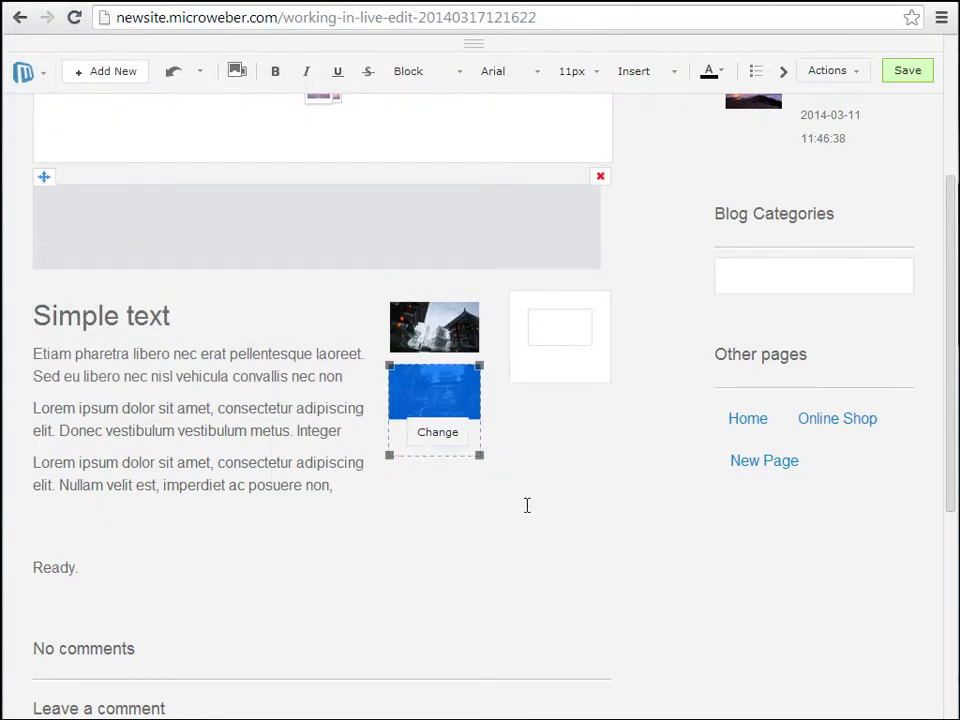
left_click_drag(405, 329, 369, 226)
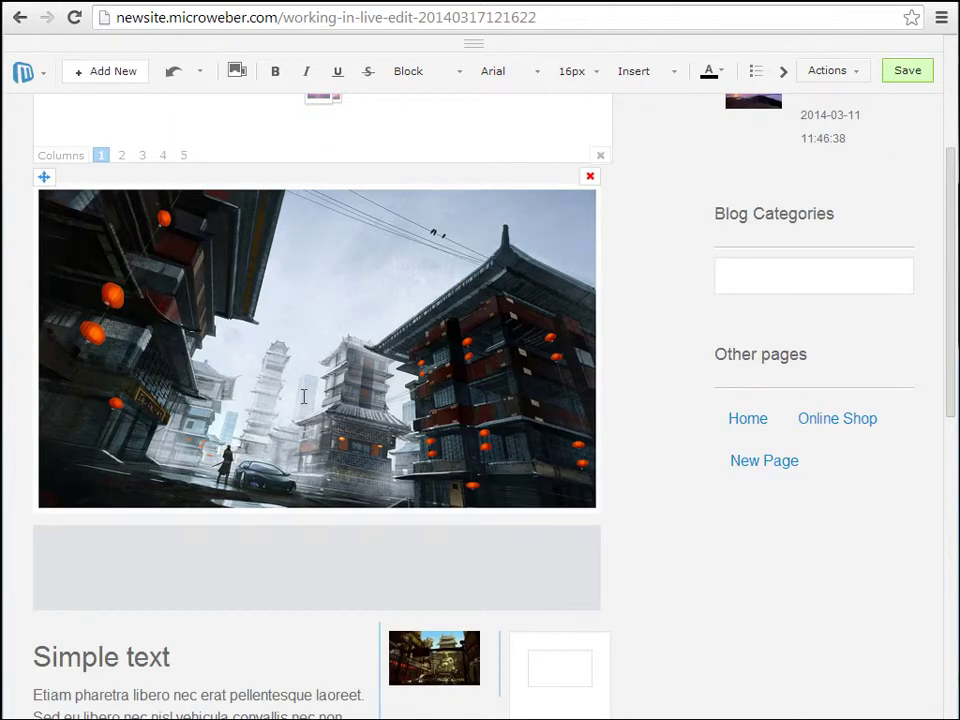
Step: Delete the full-width cityscape picture and the empty grey row beneath it, confirming each
scroll(304, 397, "down", 2)
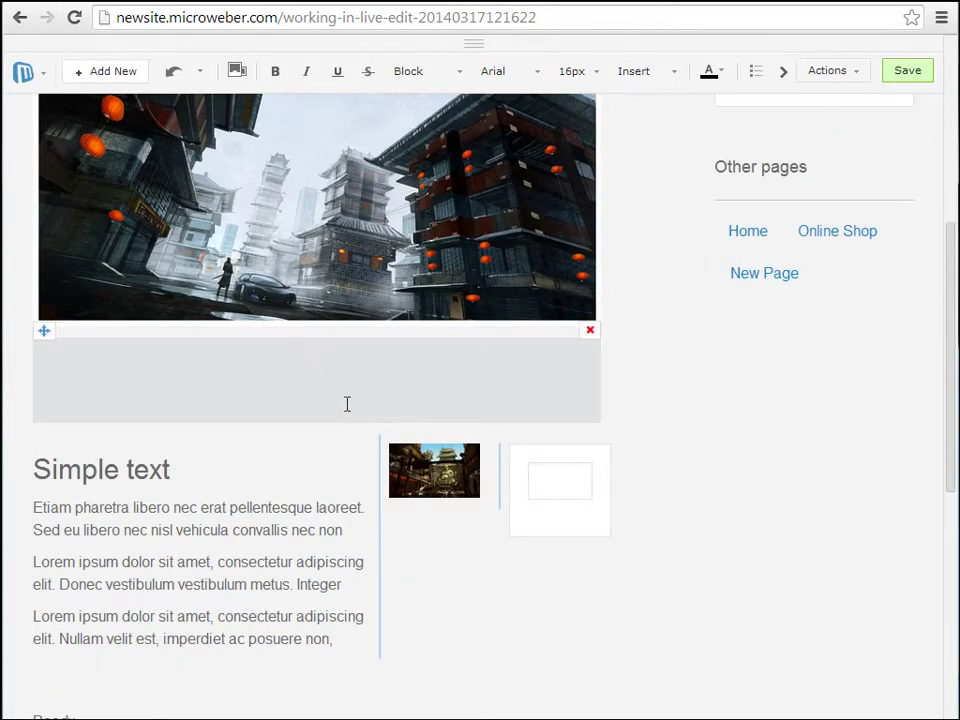
scroll(347, 404, "up", 2)
scroll(224, 370, "down", 1)
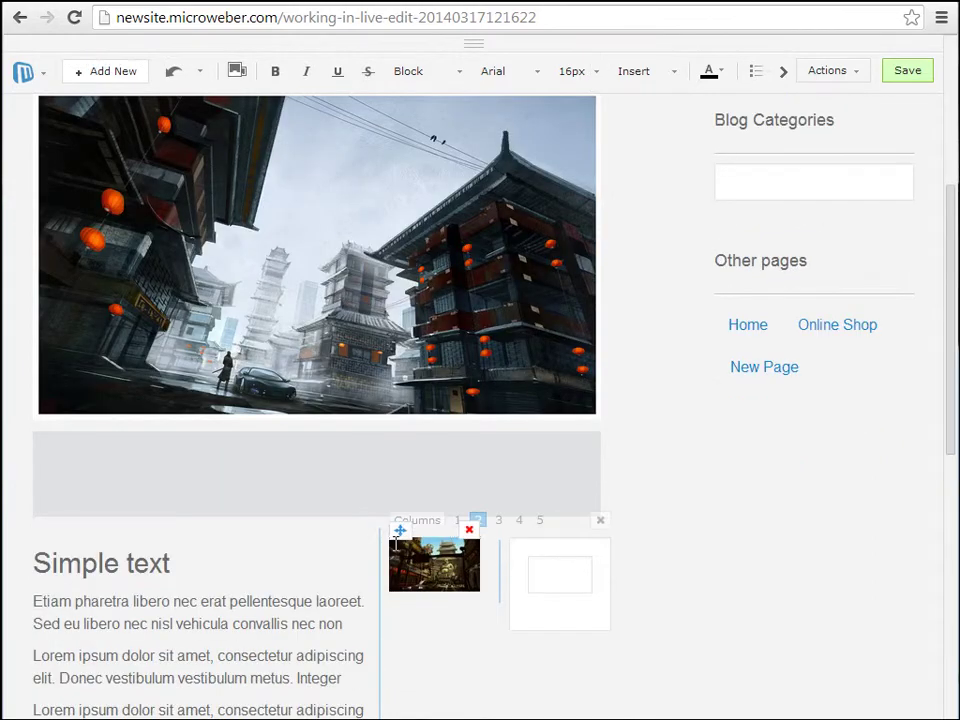
scroll(542, 399, "up", 2)
left_click(590, 272)
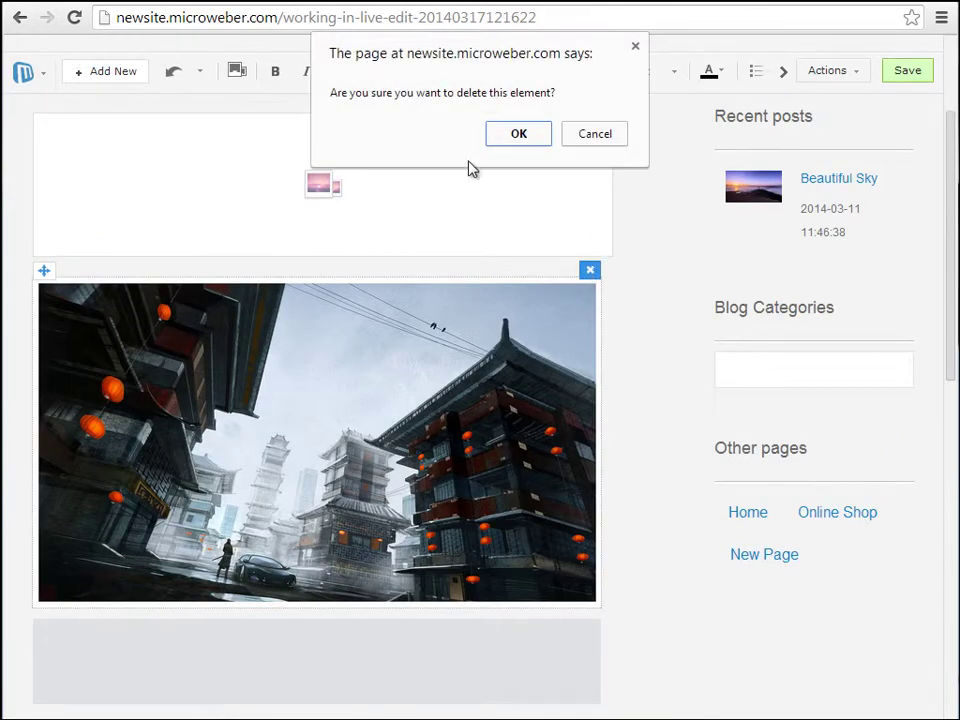
left_click(517, 133)
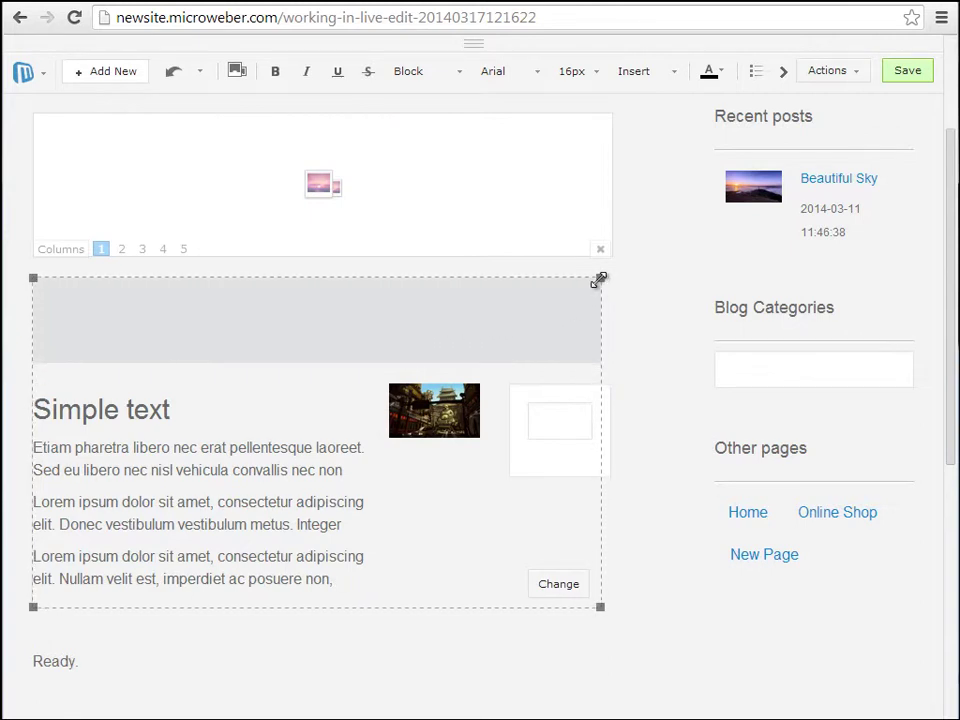
mouse_move(600, 281)
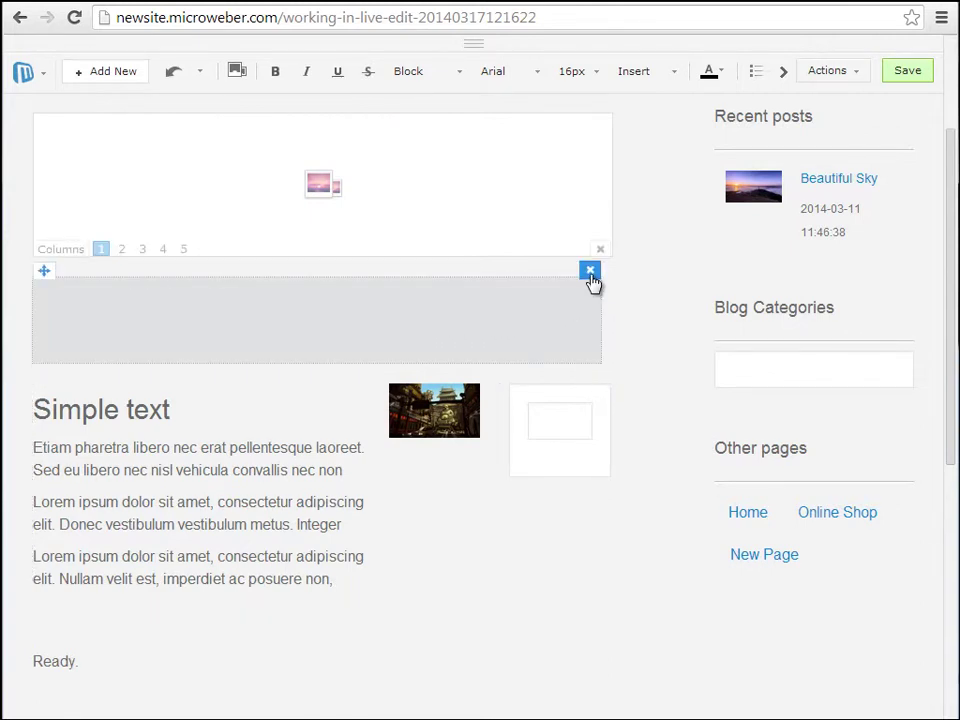
left_click(592, 279)
left_click(514, 134)
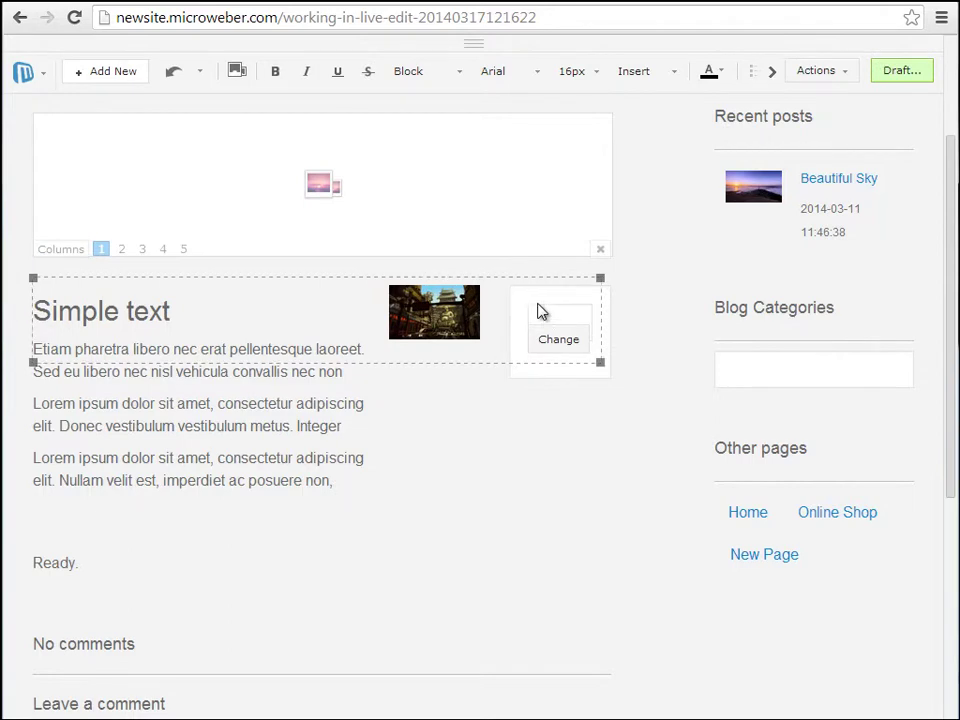
scroll(470, 300, "up", 2)
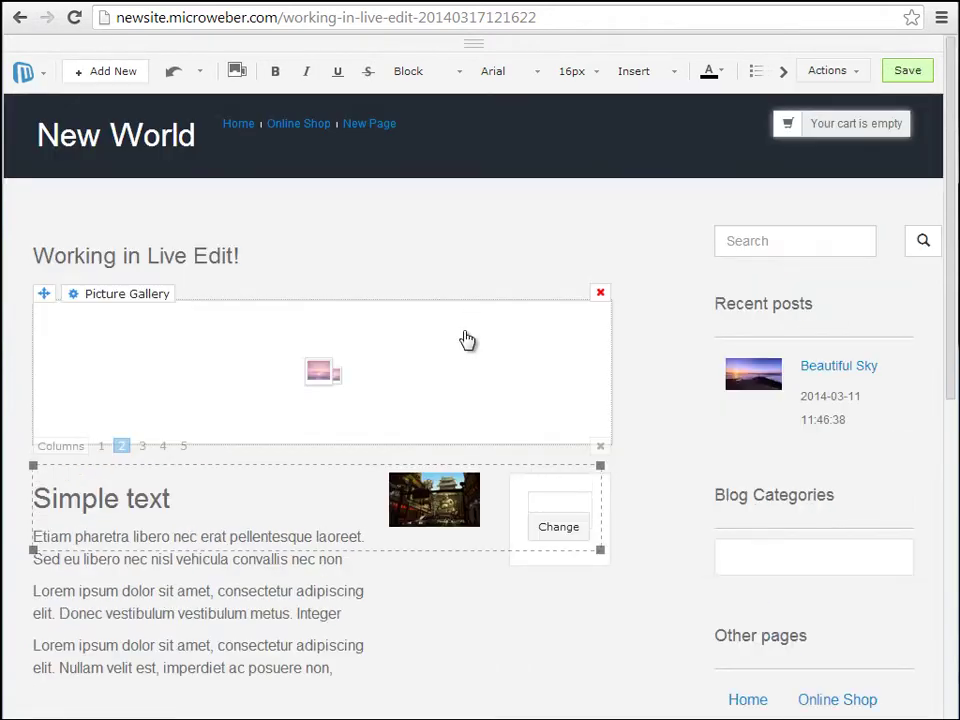
Step: Add a new line after the last Lorem ipsum paragraph and insert the_vexation wolf-and-moon image
left_click(372, 255)
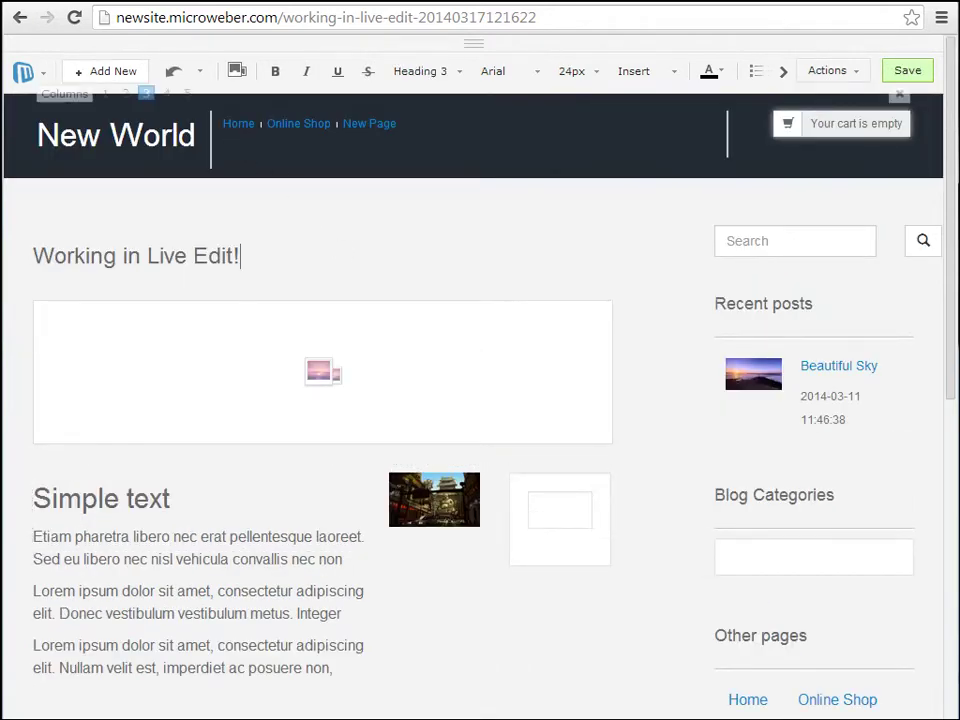
scroll(208, 388, "down", 2)
left_click(268, 484)
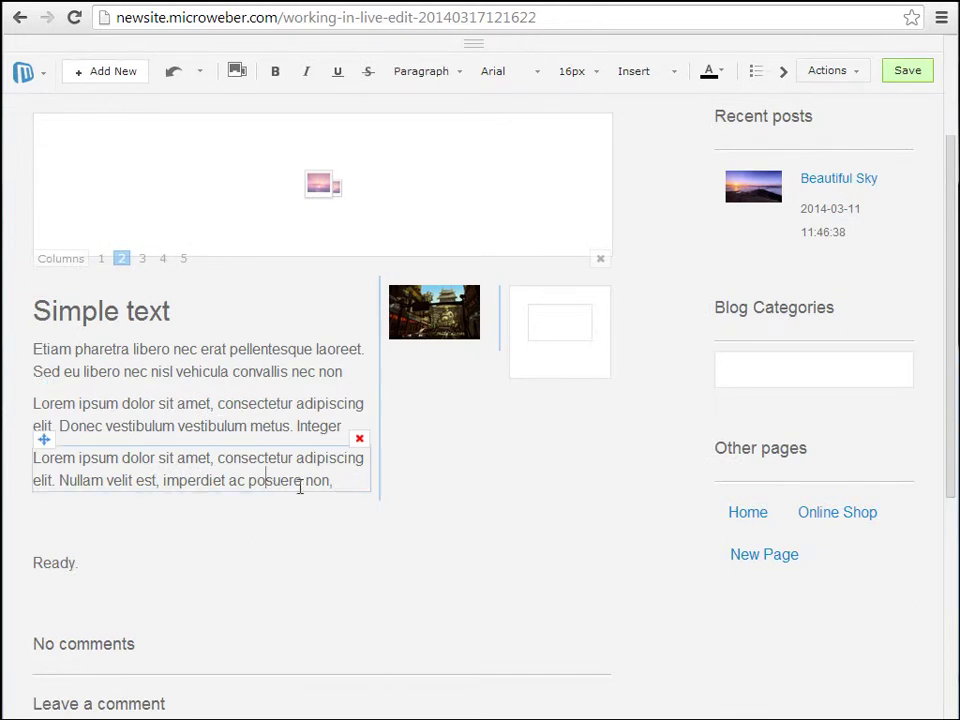
key("Return")
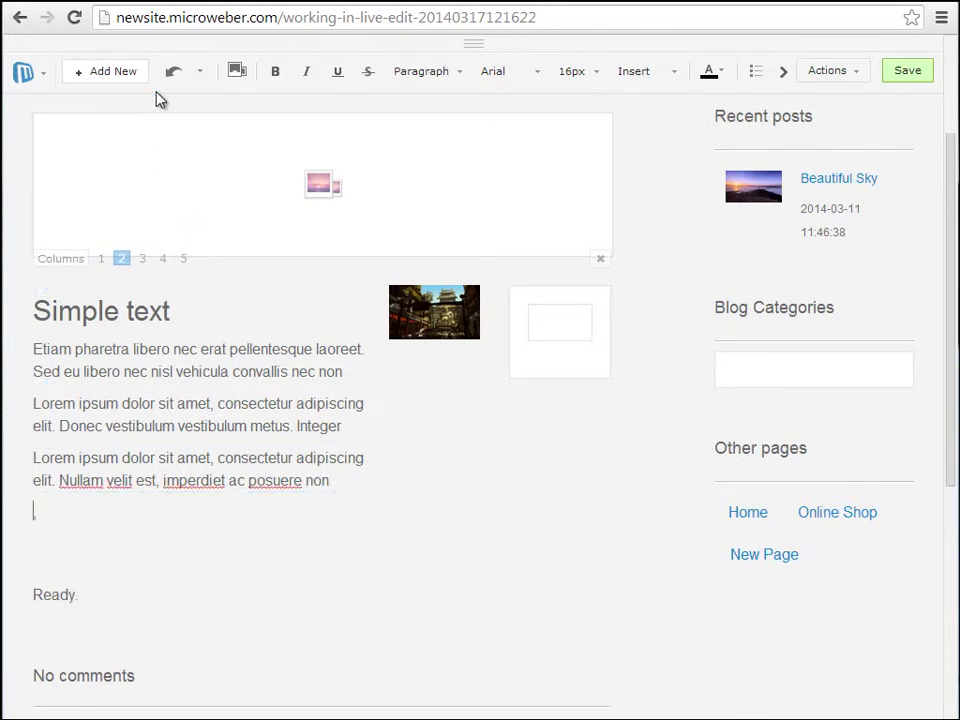
left_click(238, 75)
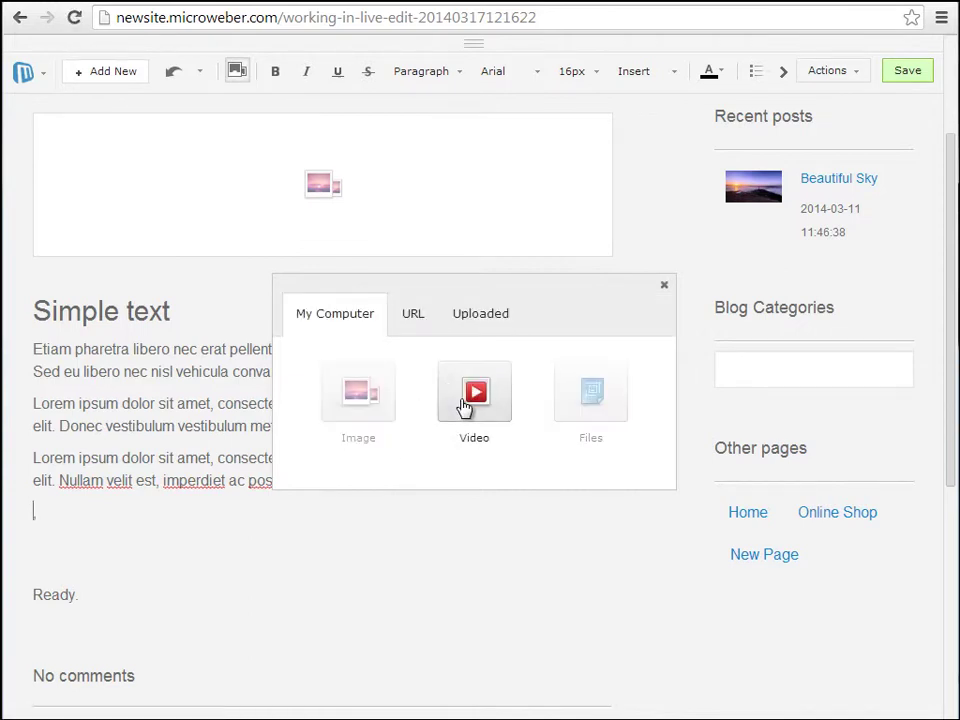
left_click(358, 414)
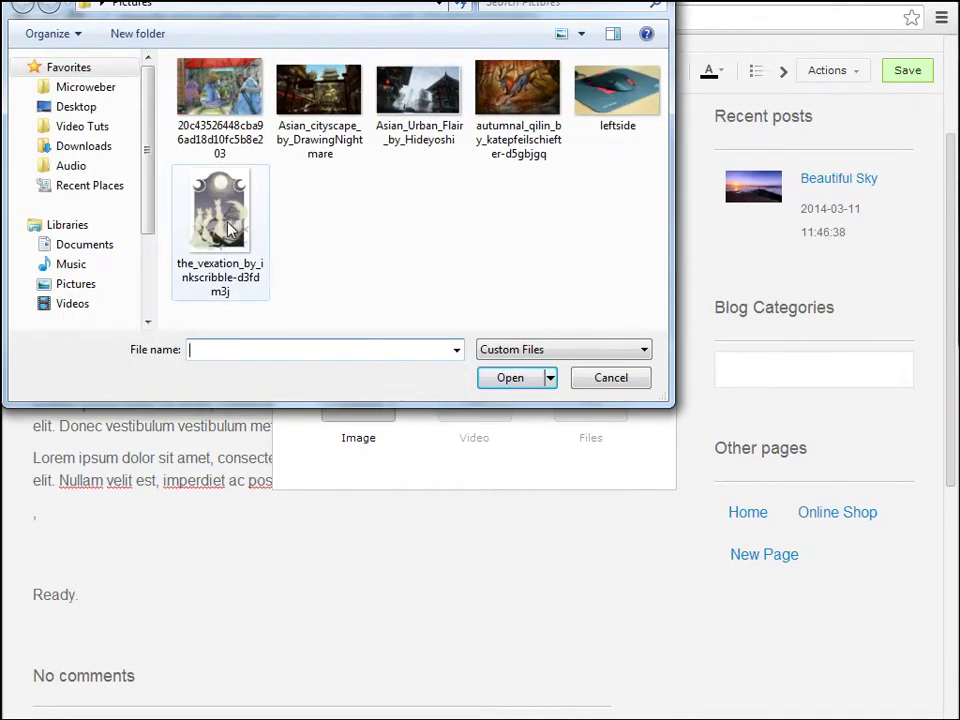
double_click(228, 228)
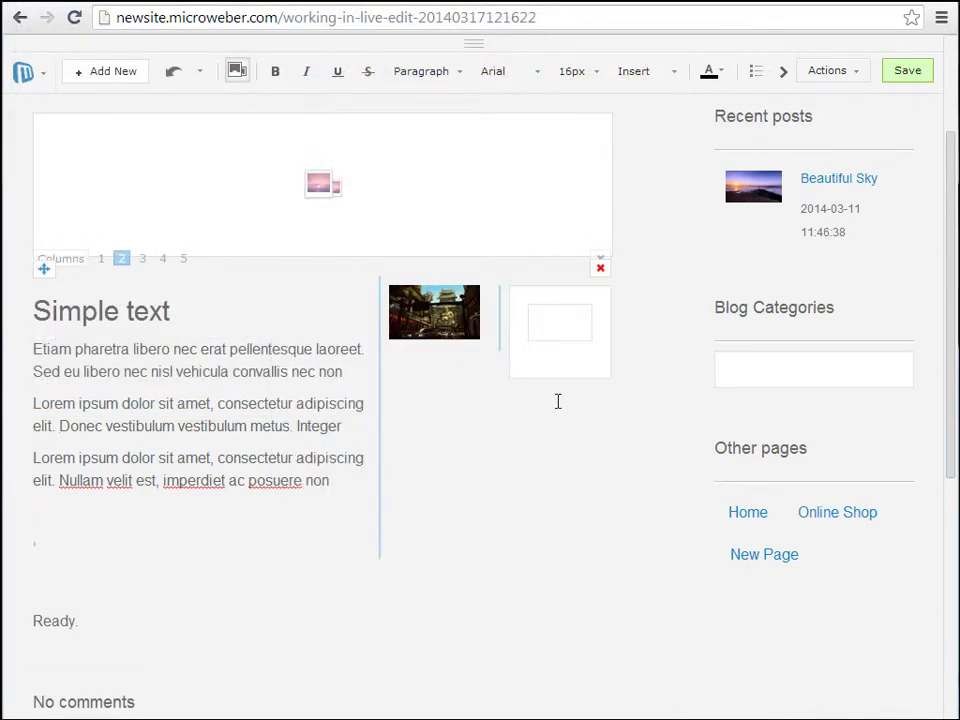
Step: Review the updated post and bring up the page Actions menu
scroll(214, 468, "down", 3)
scroll(218, 484, "down", 1)
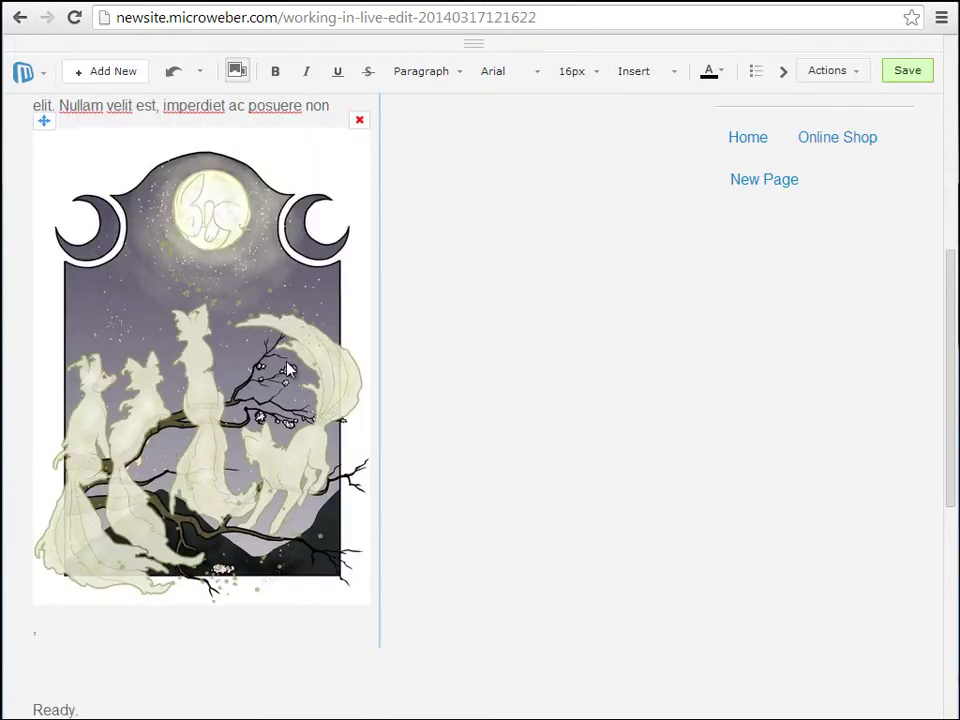
scroll(287, 370, "up", 6)
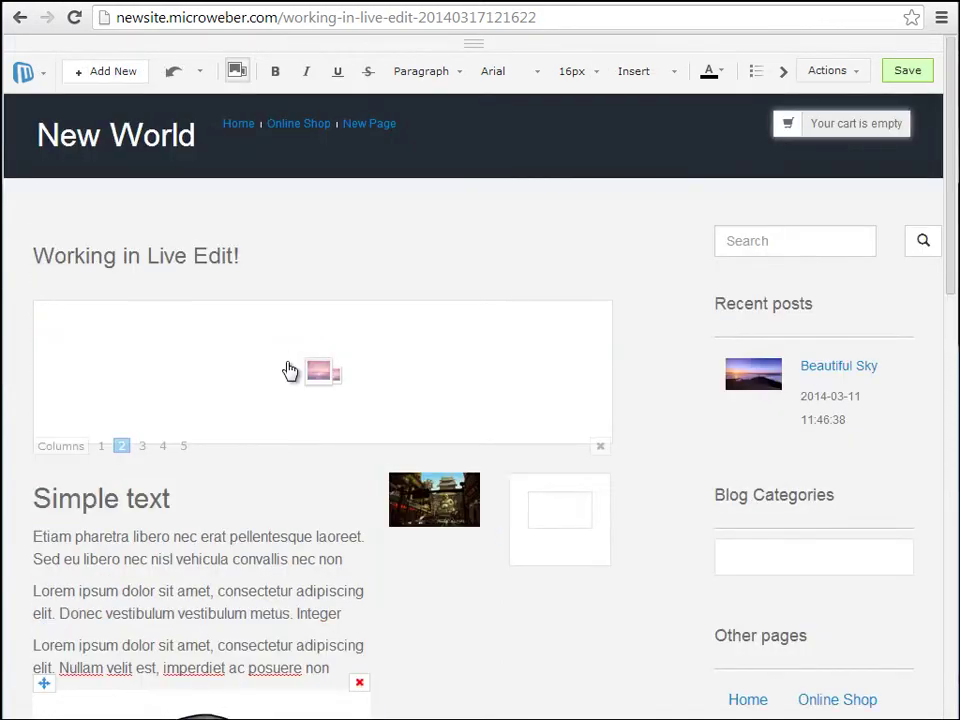
left_click(818, 72)
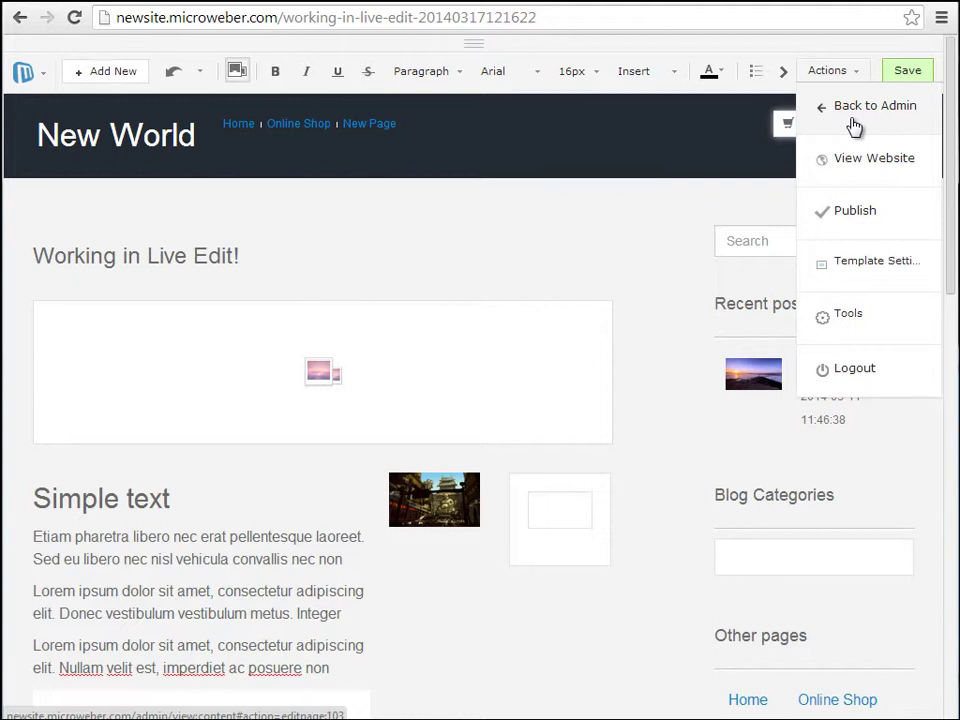
Step: Publish the 'Working in Live Edit!' post from the Actions menu
left_click(843, 221)
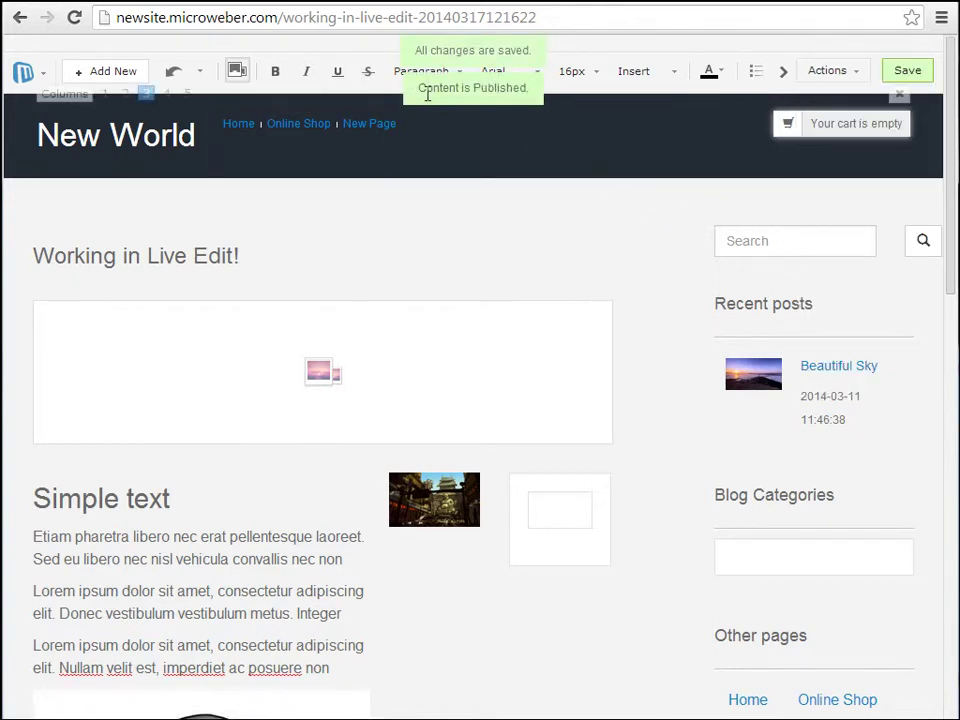